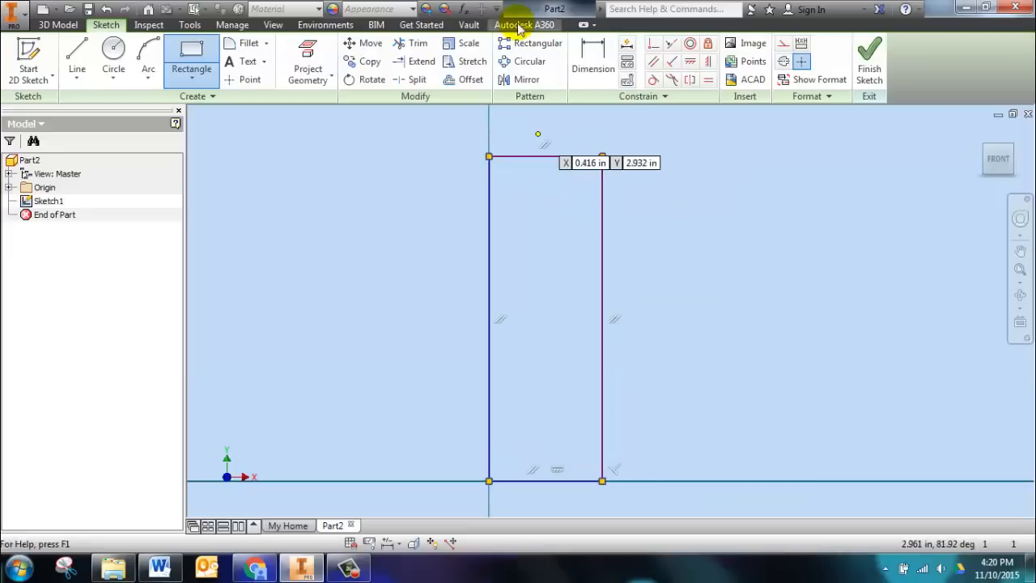
Step: Dimension the rectangle's left vertical edge and set its length to 3 in
left_click(589, 61)
left_click(494, 220)
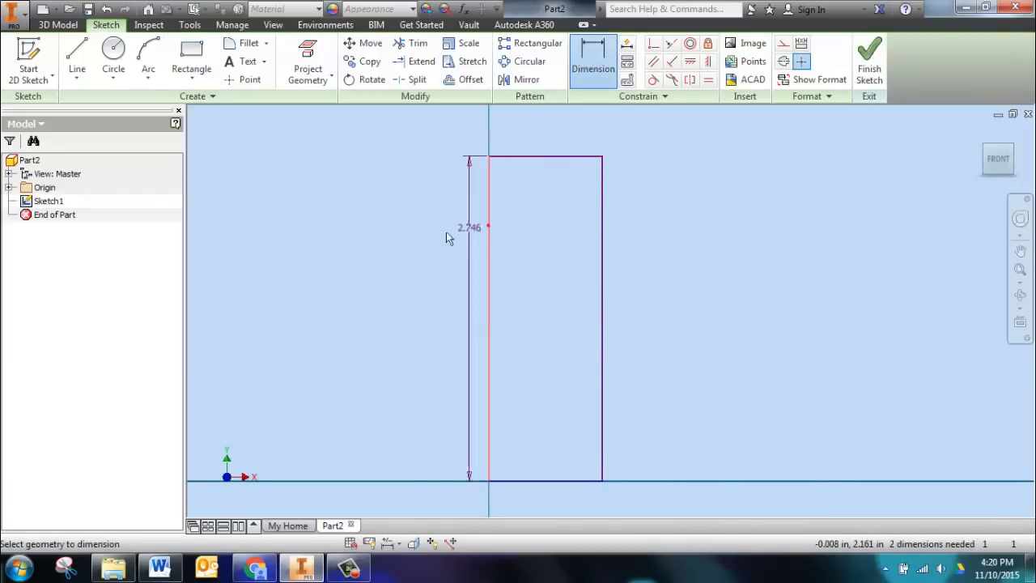
left_click(407, 254)
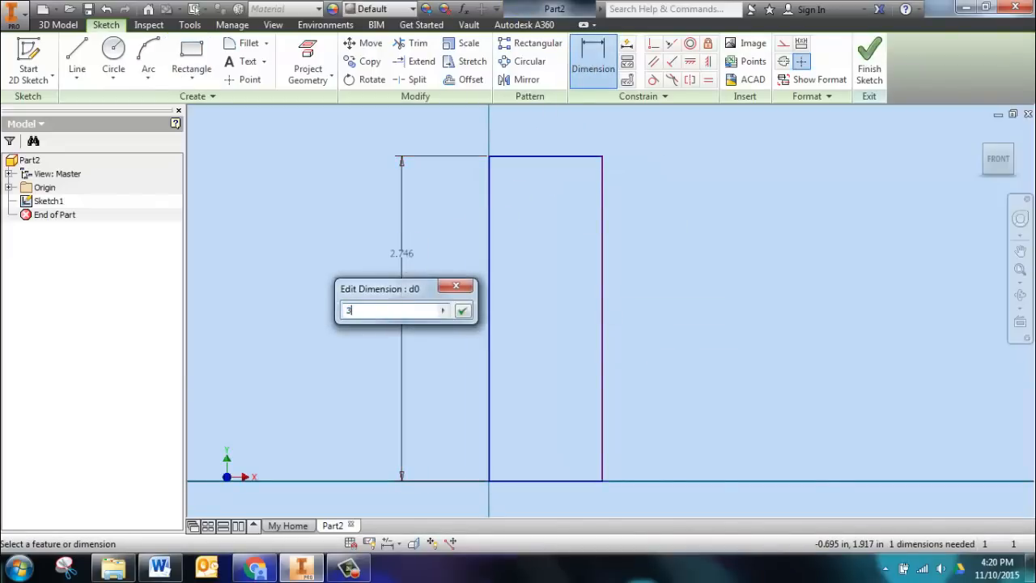
key("Return")
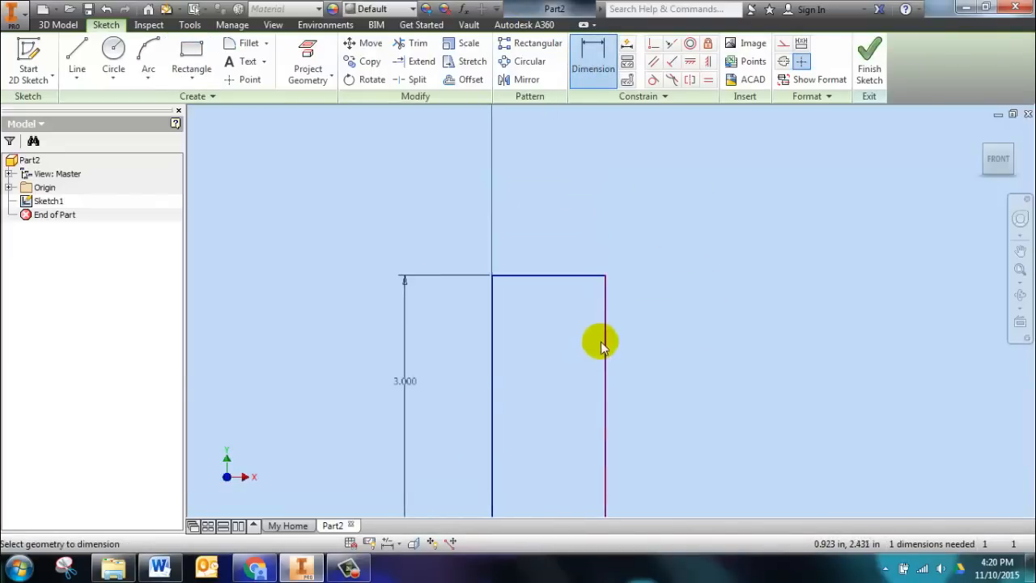
Step: Dimension the rectangle's top edge and set its width to 1.75/2 in
scroll(601, 347, "down", 2)
left_click(589, 326)
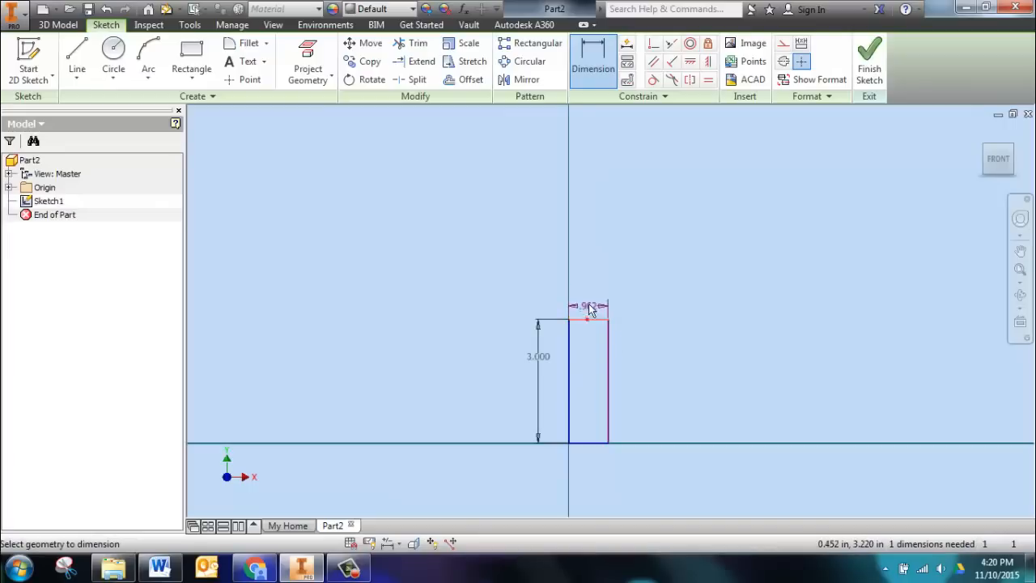
left_click(589, 284)
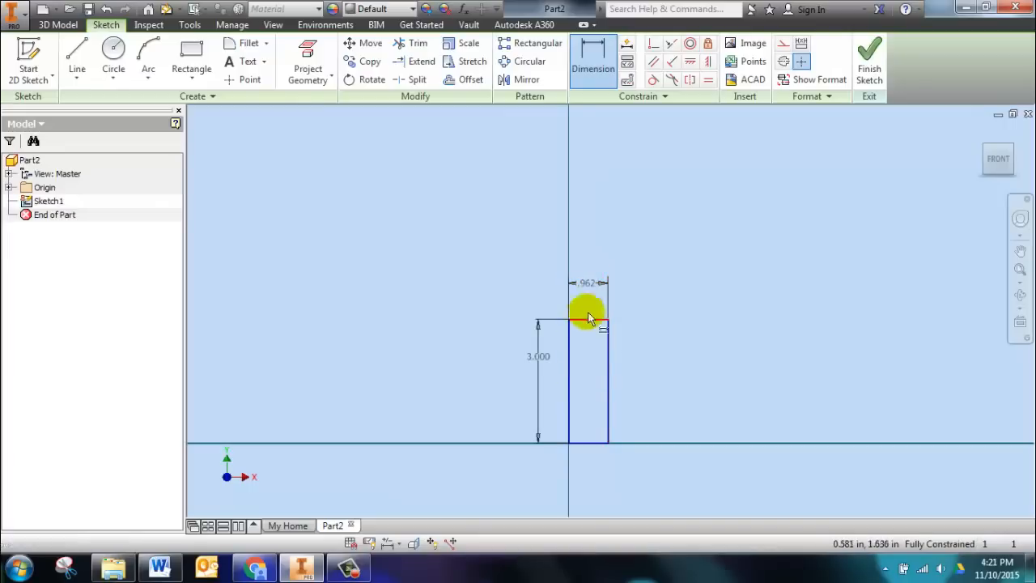
left_click(598, 285)
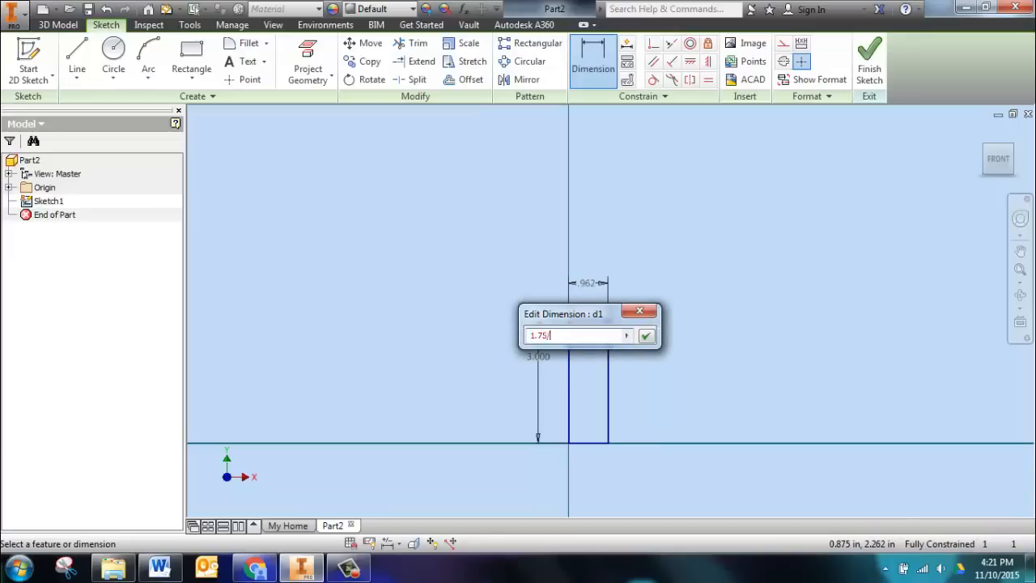
key("Return")
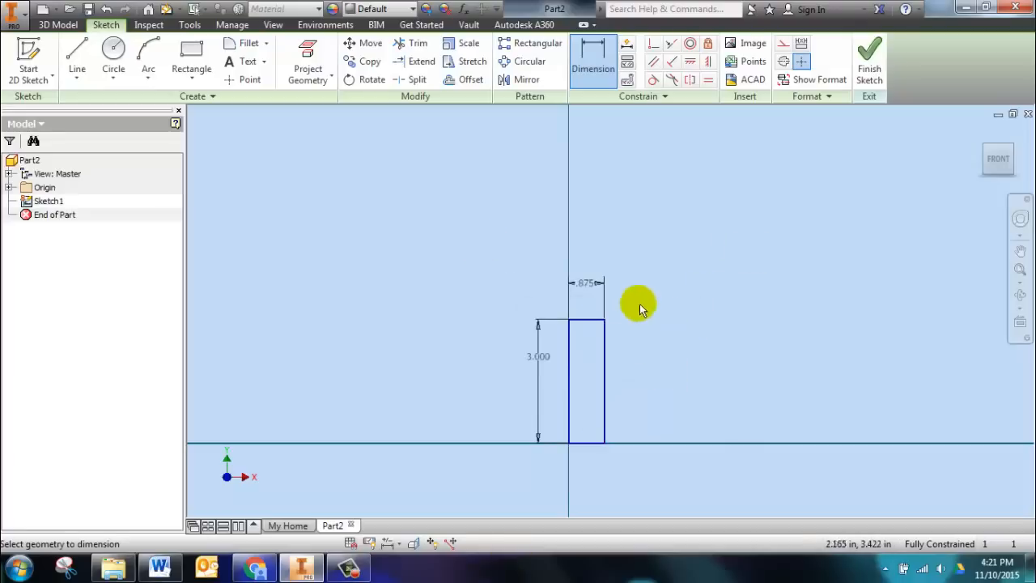
Step: Check Figure 11 in the Word instructions, return to Inventor and draw two circles, about 0.77 in and 0.84 in diameter, centred on the rectangle's right edge
left_click(166, 572)
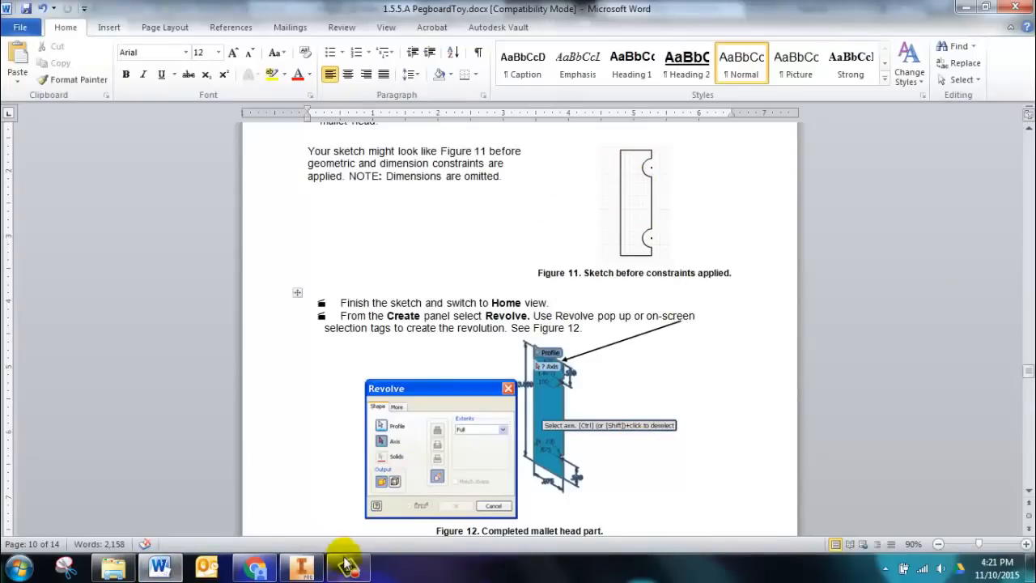
left_click(301, 566)
scroll(644, 391, "up", 5)
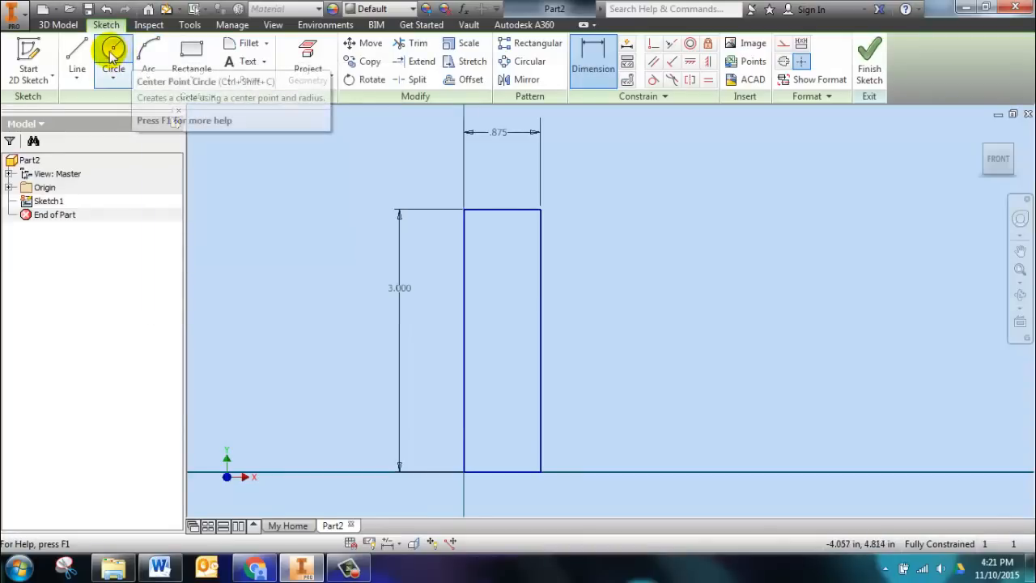
left_click(113, 52)
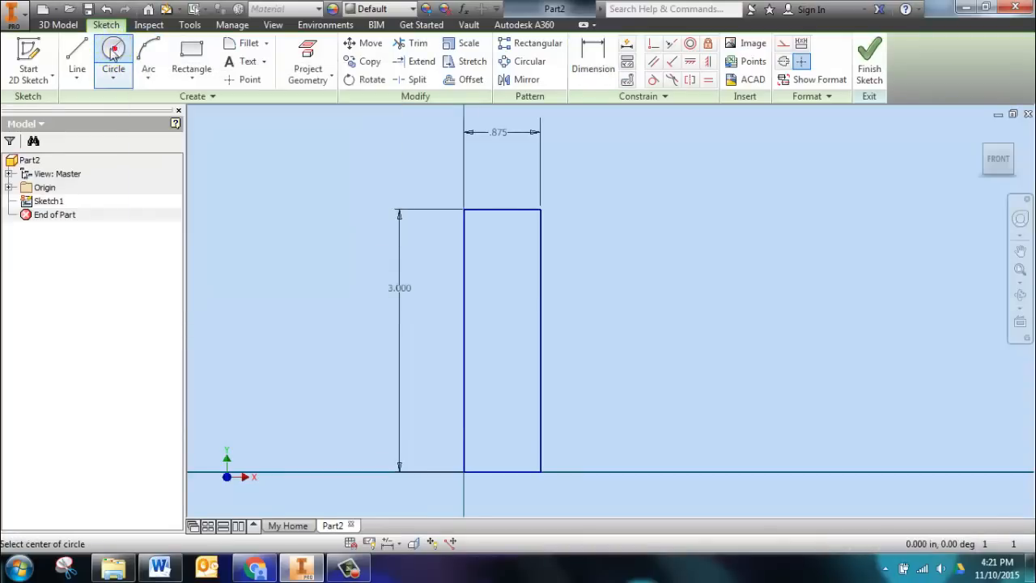
left_click(540, 261)
left_click(575, 263)
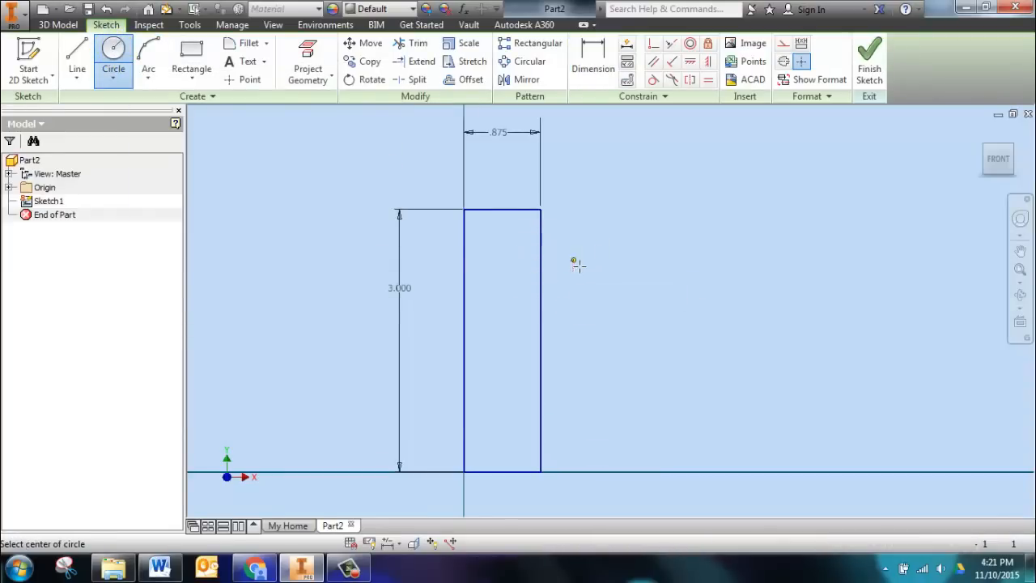
left_click(540, 413)
left_click(574, 399)
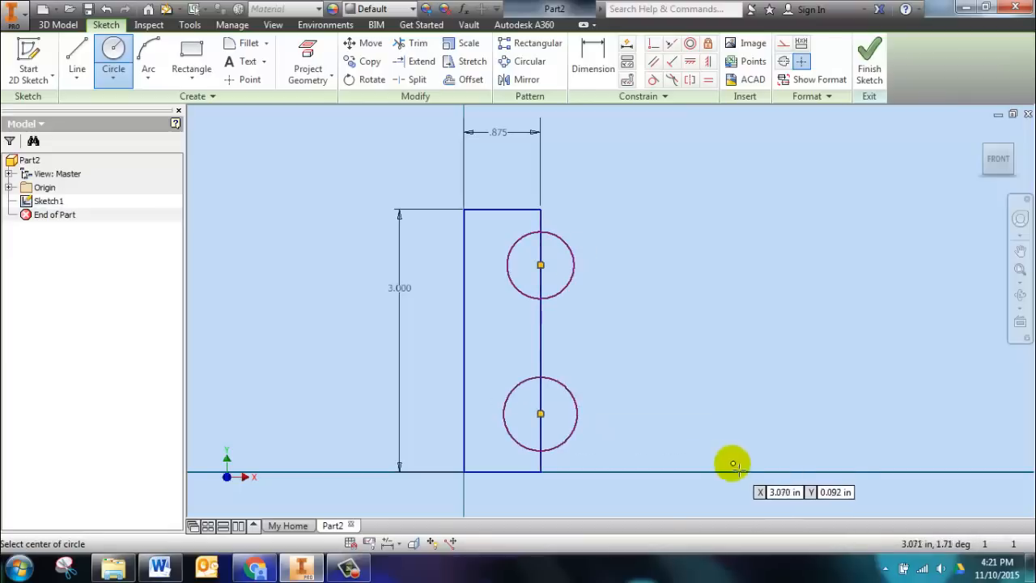
Step: Add diameter dimensions to both circles and set the upper circle's diameter to 0.5 in
left_click(592, 91)
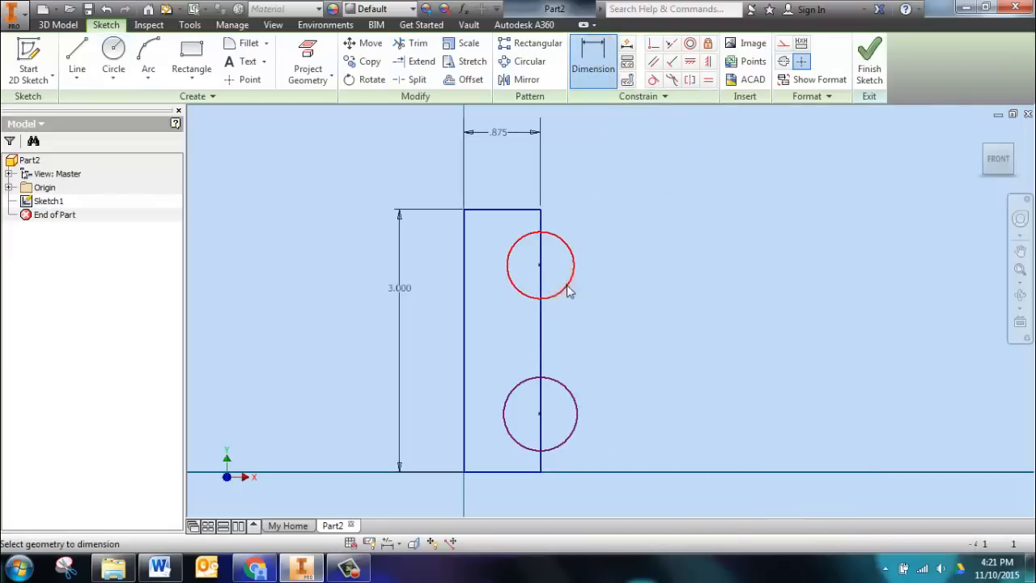
left_click(566, 284)
left_click(575, 405)
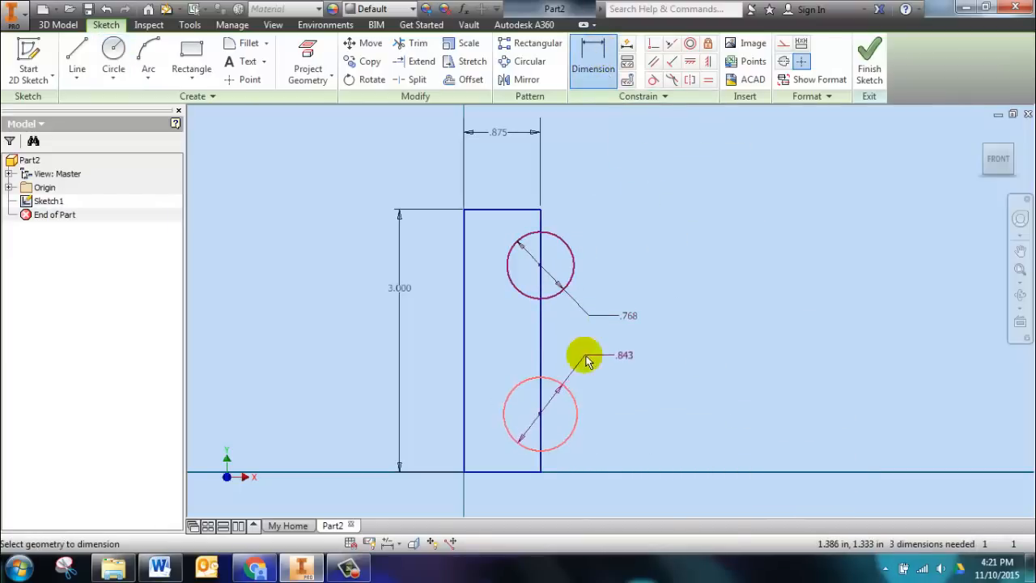
left_click(627, 314)
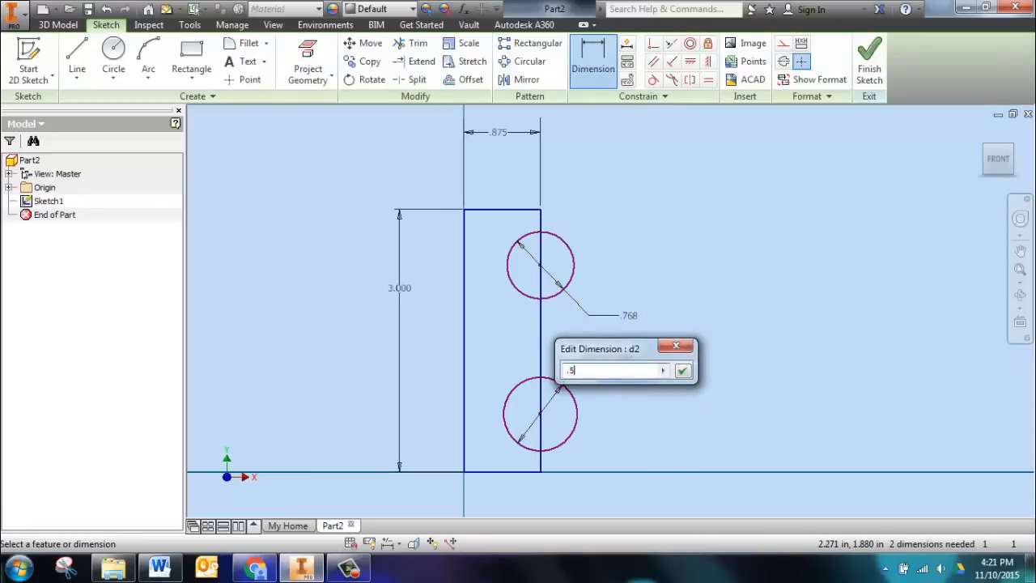
key("Return")
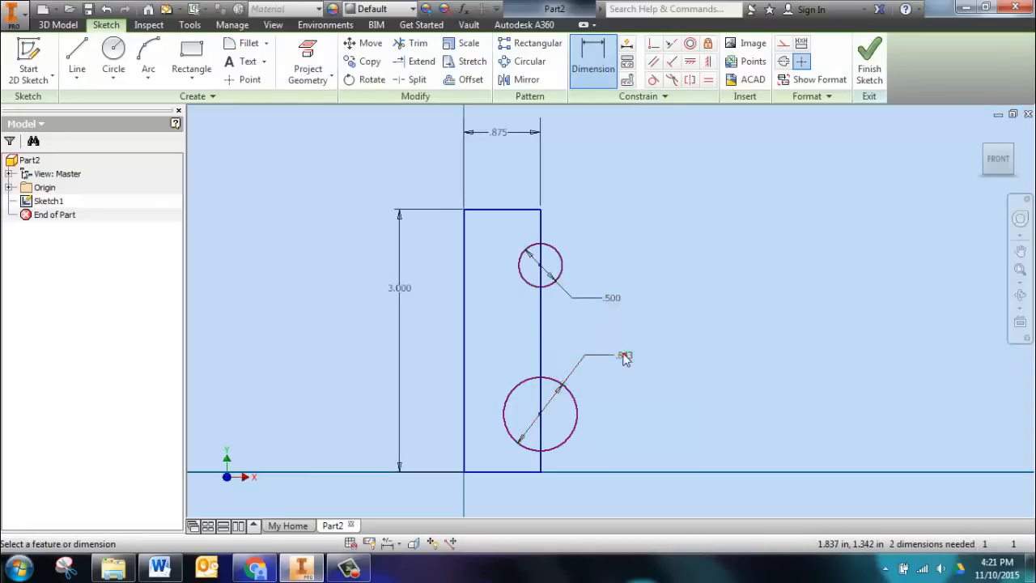
Step: Set the lower circle's diameter equal to the upper circle's diameter by referencing its dimension d2
left_click(625, 359)
left_click(612, 299)
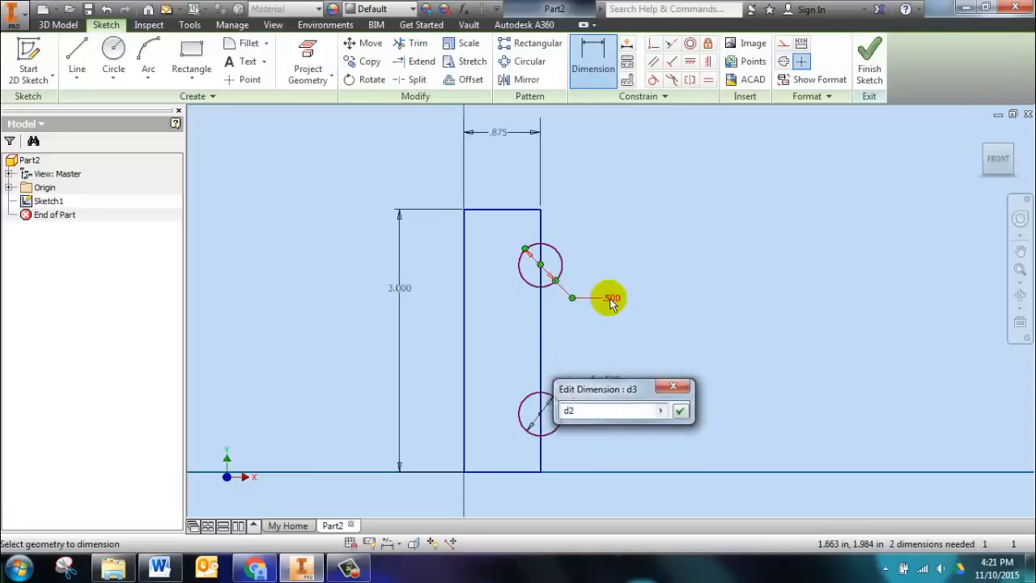
key("Return")
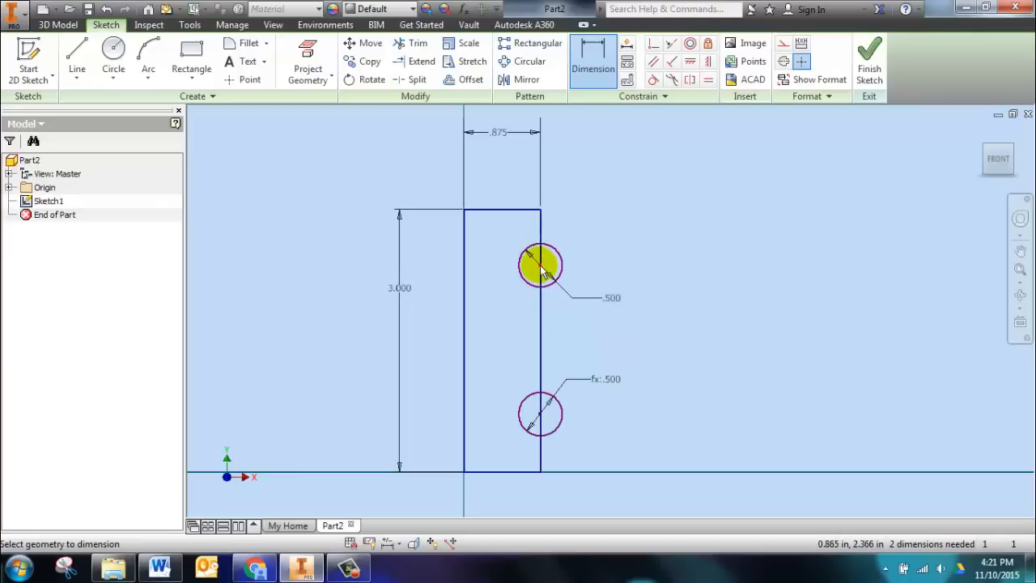
Step: Dimension the upper circle's centre from the rectangle's top edge at 0.5 in
left_click(540, 267)
left_click(537, 210)
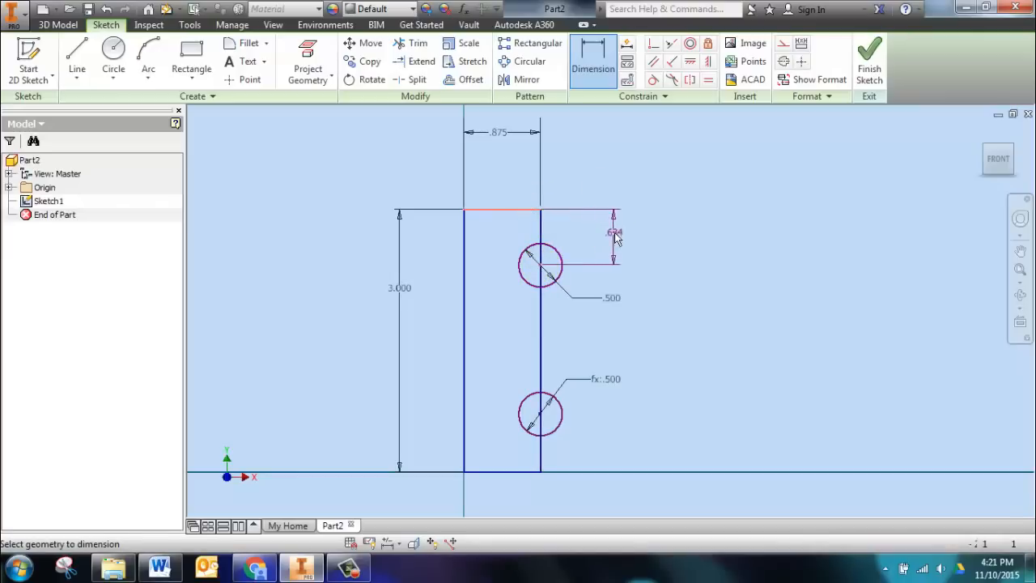
left_click(613, 236)
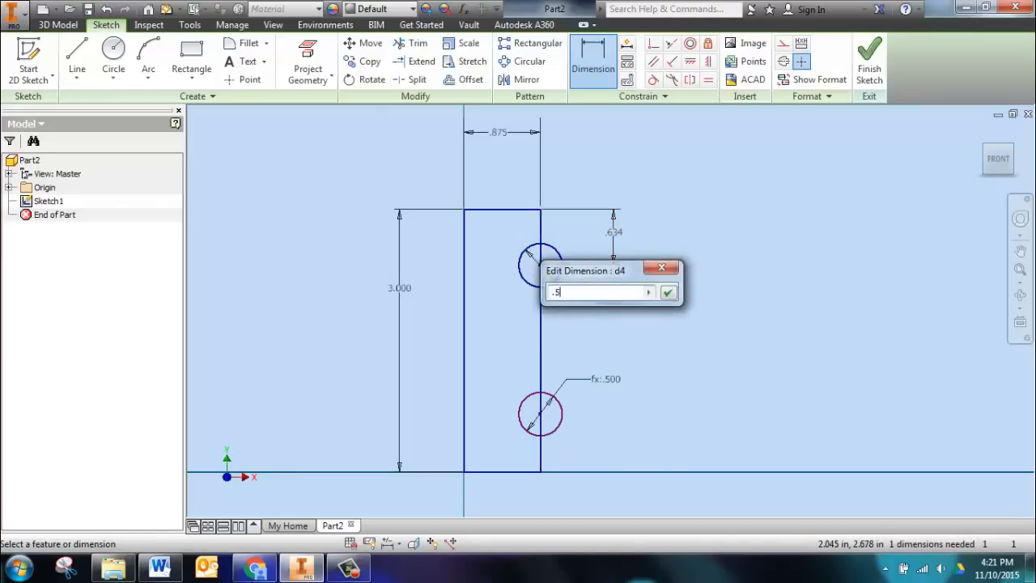
key("Return")
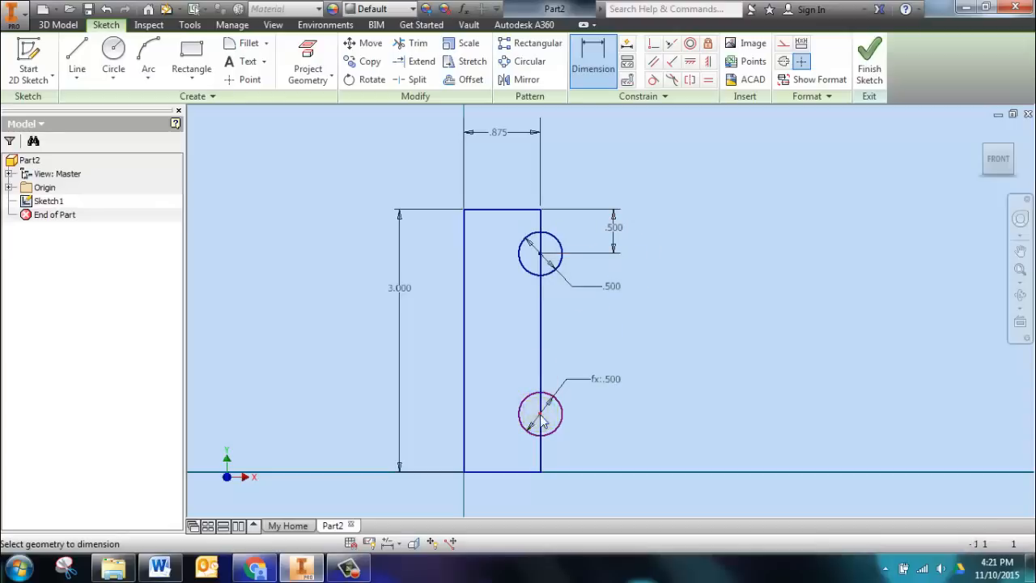
Step: Dimension the lower circle's centre from the rectangle's bottom edge at 0.5 in and end the Dimension command
left_click(527, 471)
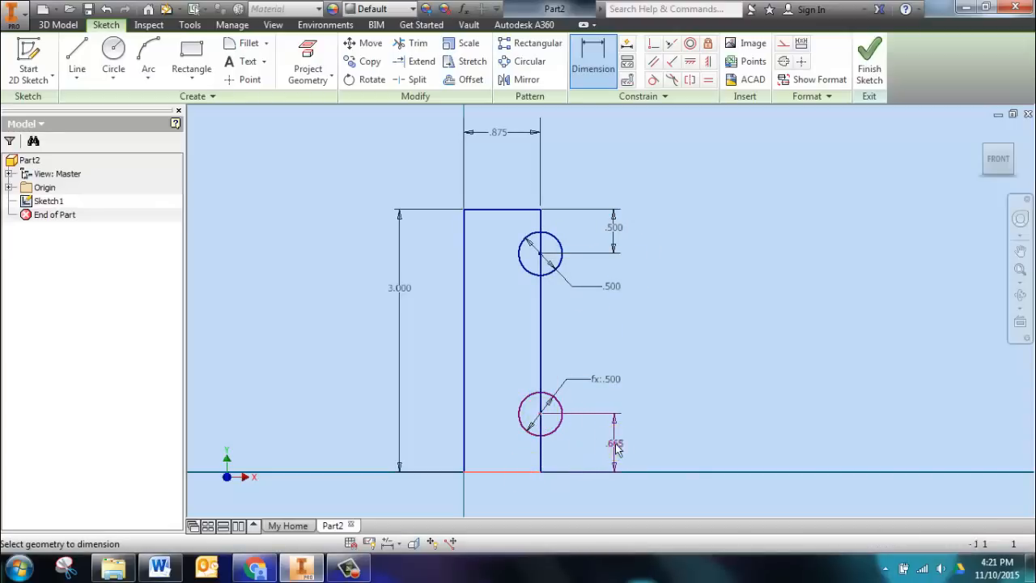
left_click(614, 444)
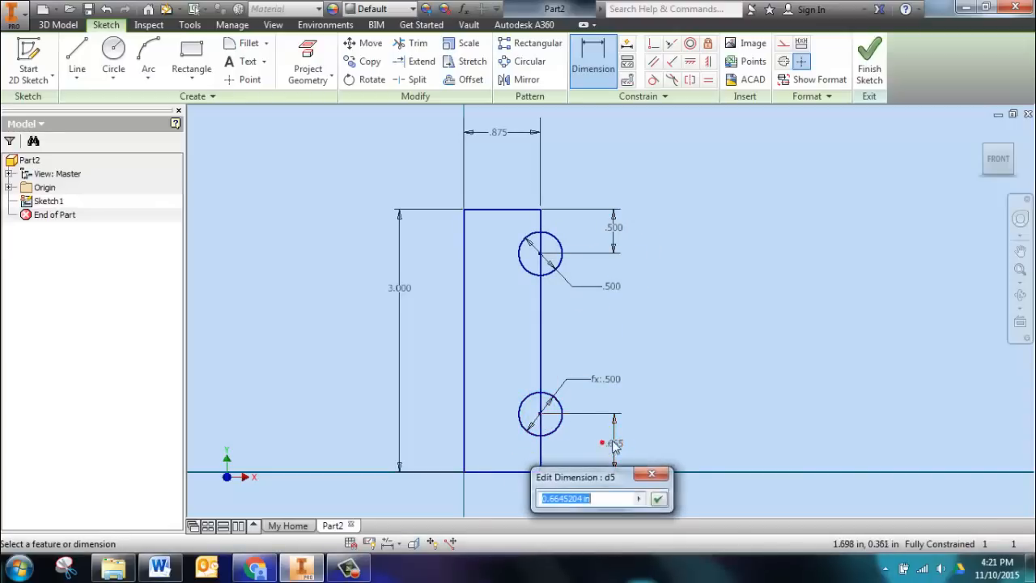
key("Return")
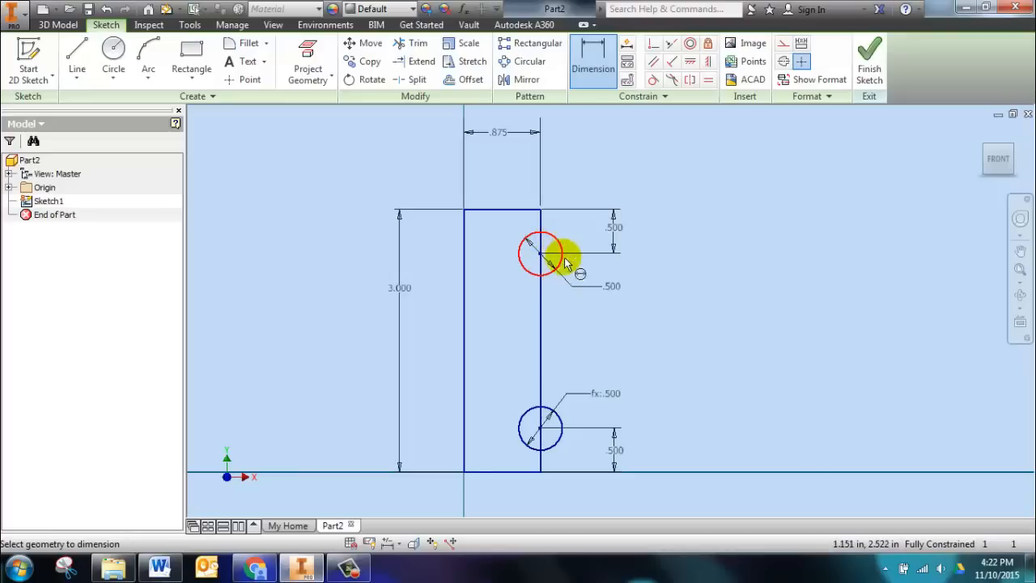
right_click(586, 322)
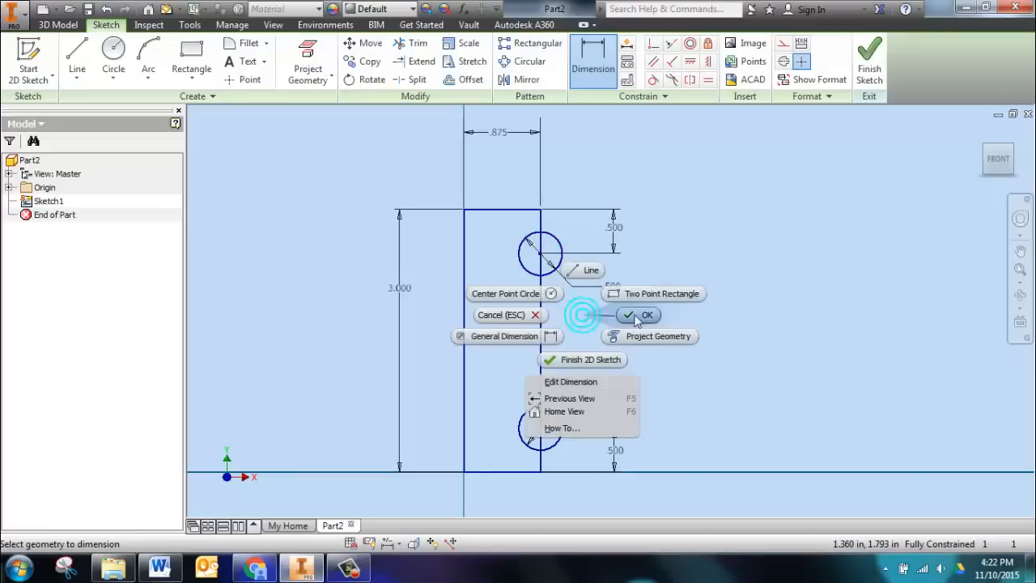
left_click(627, 317)
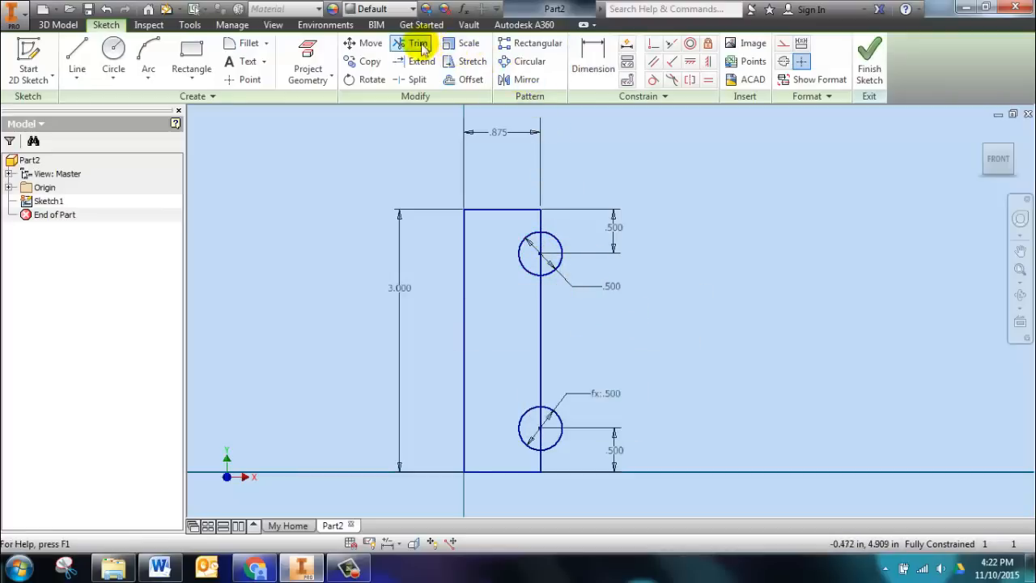
Step: Trim the outer half of both circles and the edge segments inside them, leaving two semicircular notches in the profile
left_click(416, 45)
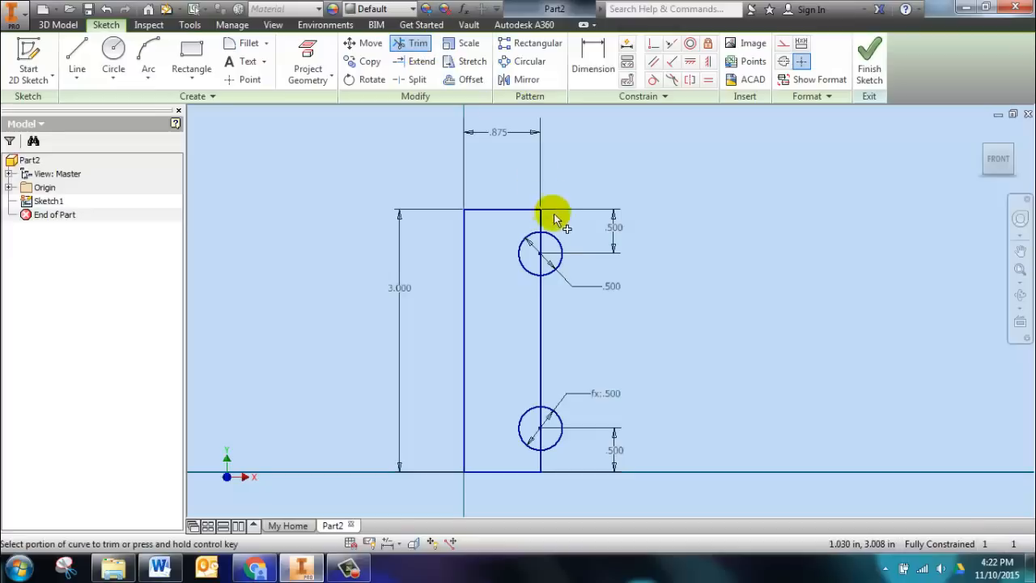
left_click(564, 252)
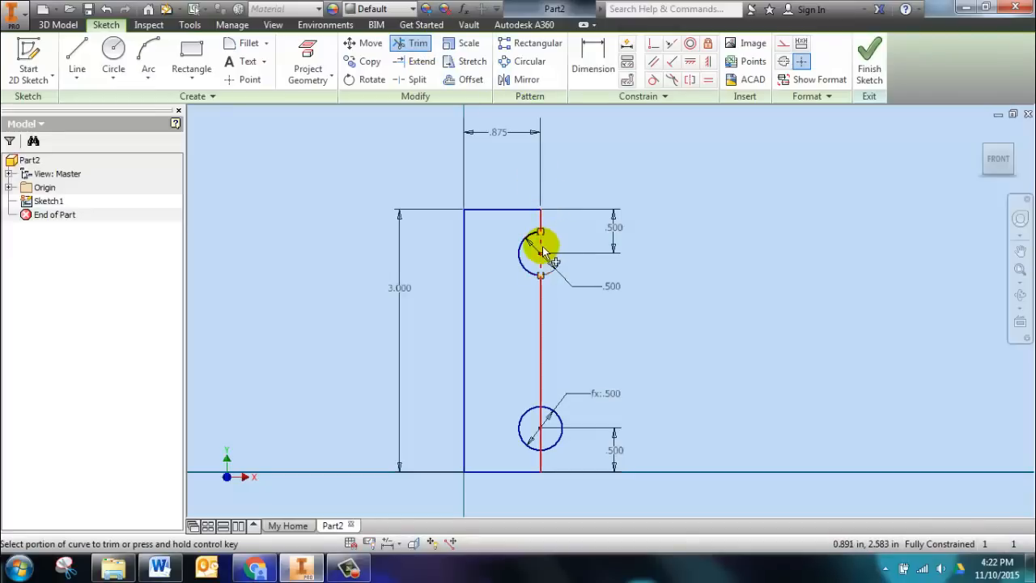
left_click(542, 252)
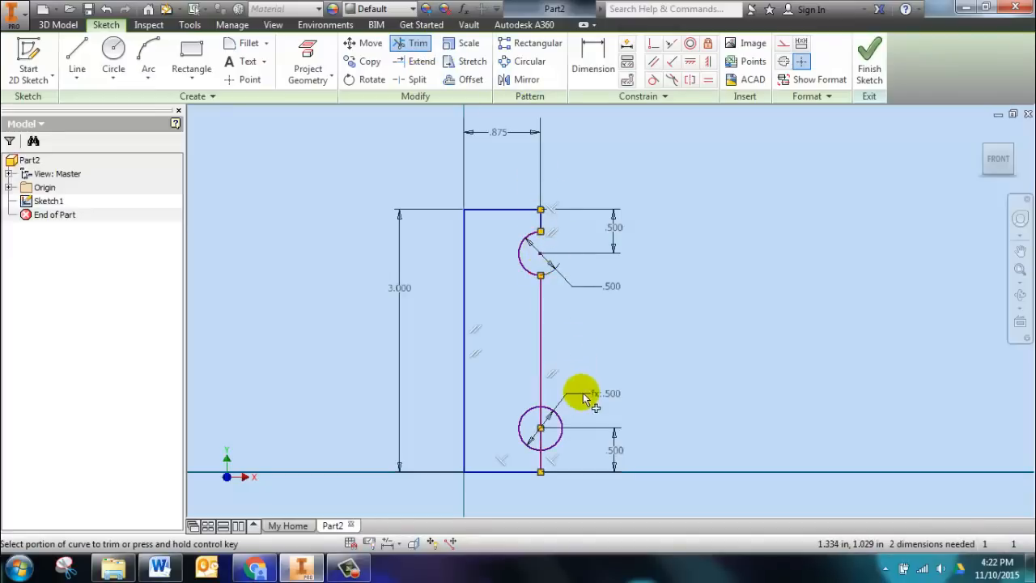
left_click(542, 443)
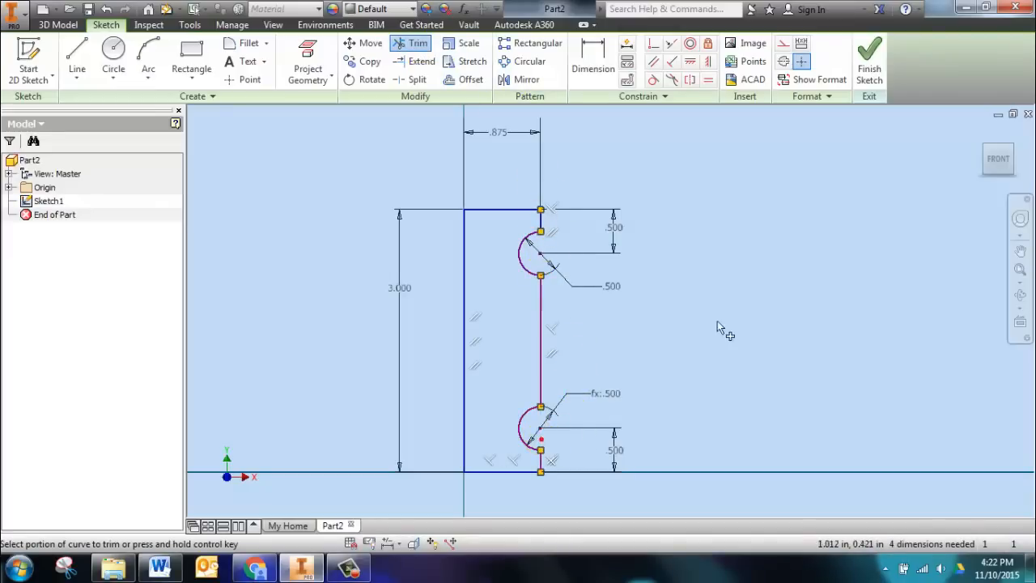
right_click(689, 322)
left_click(687, 353)
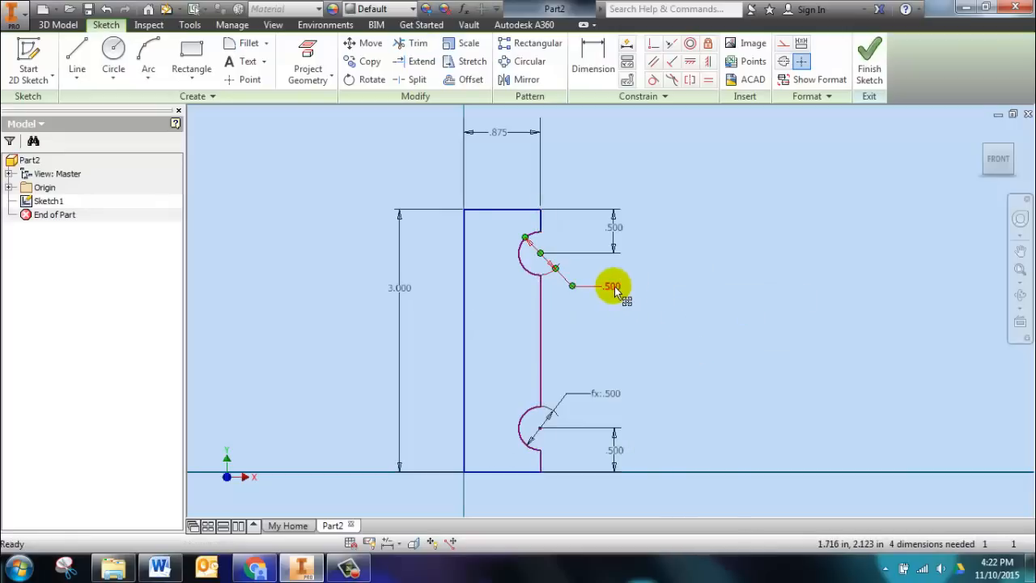
Step: Delete the diameter dimensions of the two trimmed arcs and replace them with radius dimensions
left_click_drag(615, 290, 564, 314)
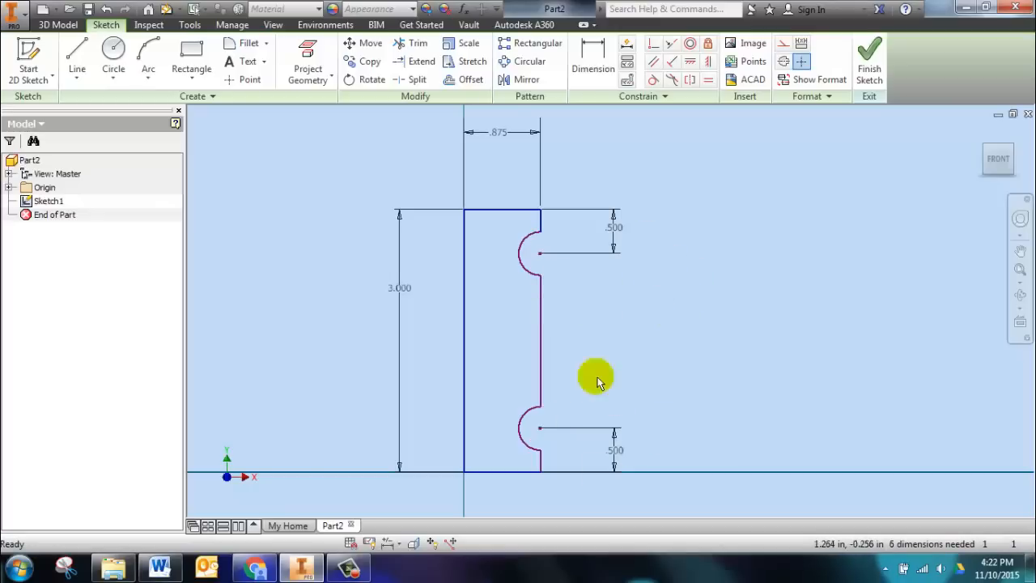
left_click(590, 65)
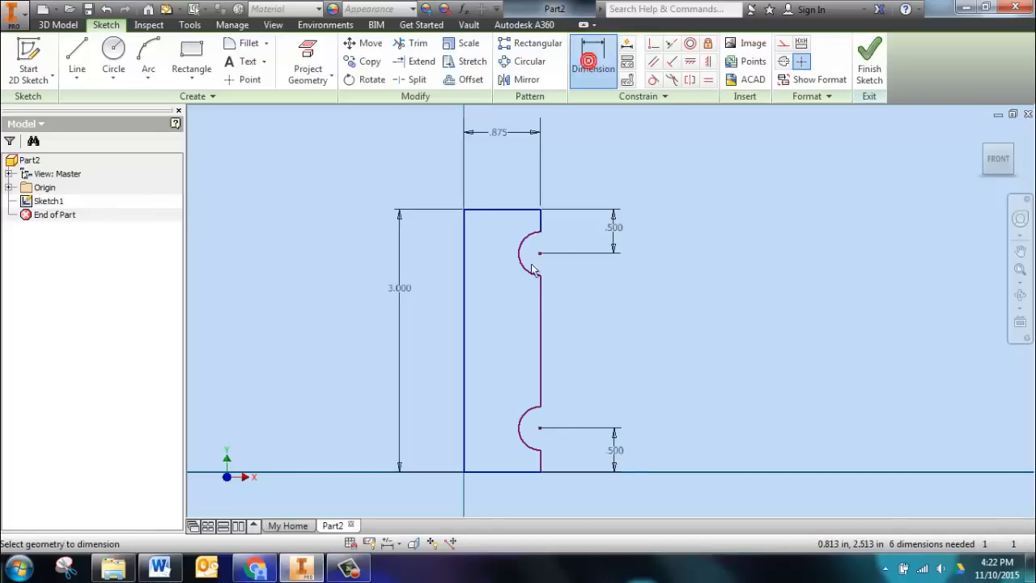
left_click(522, 278)
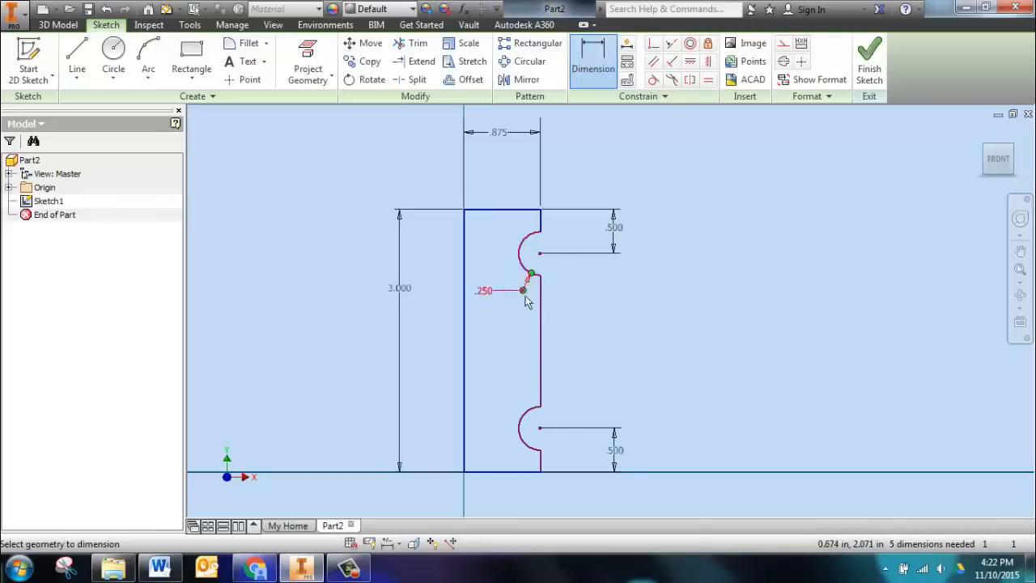
left_click(531, 416)
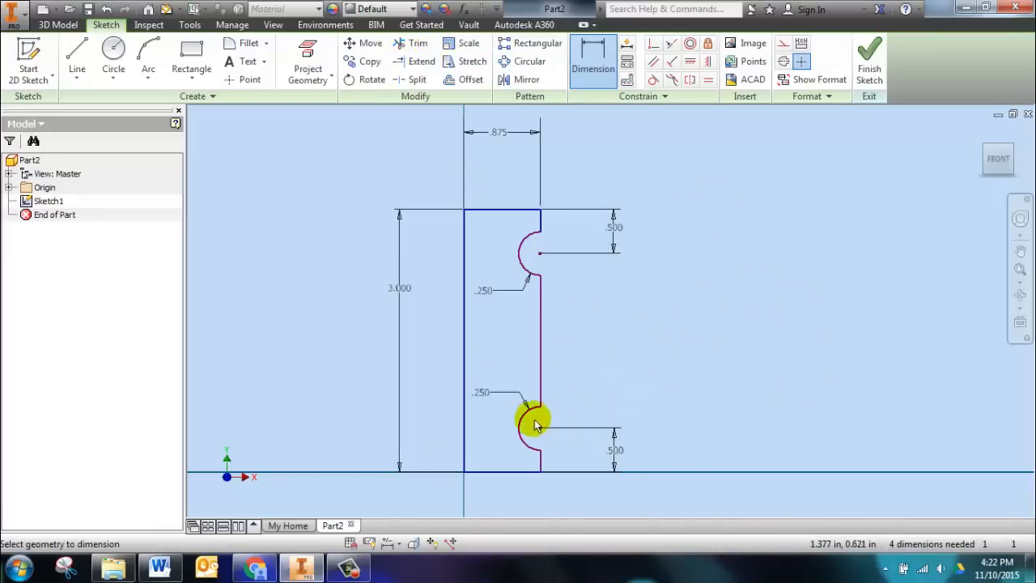
Step: Finish the mallet head profile sketch and preview a 1 in extrusion of it, cancelling the Extrude command
left_click(869, 57)
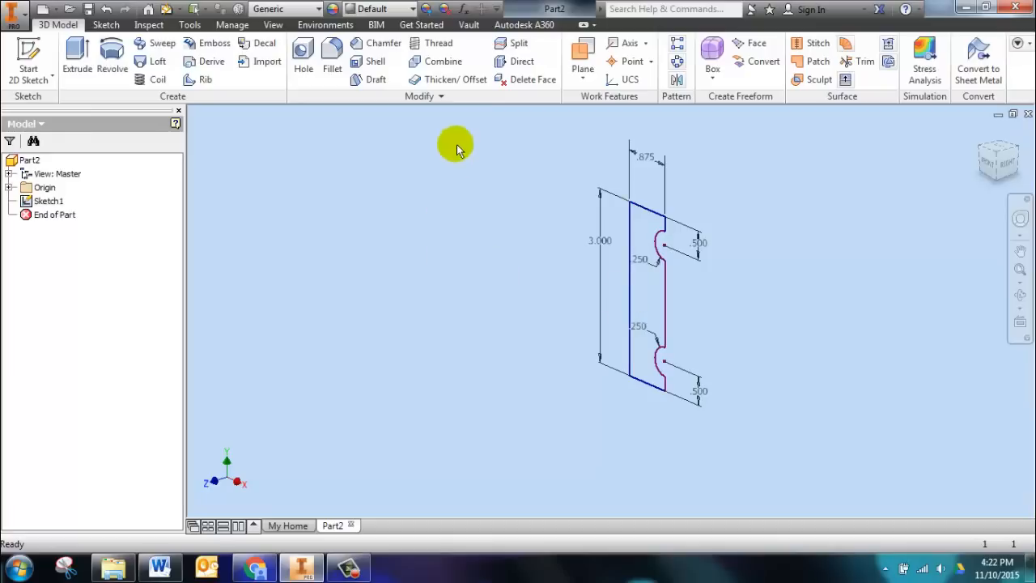
left_click(78, 58)
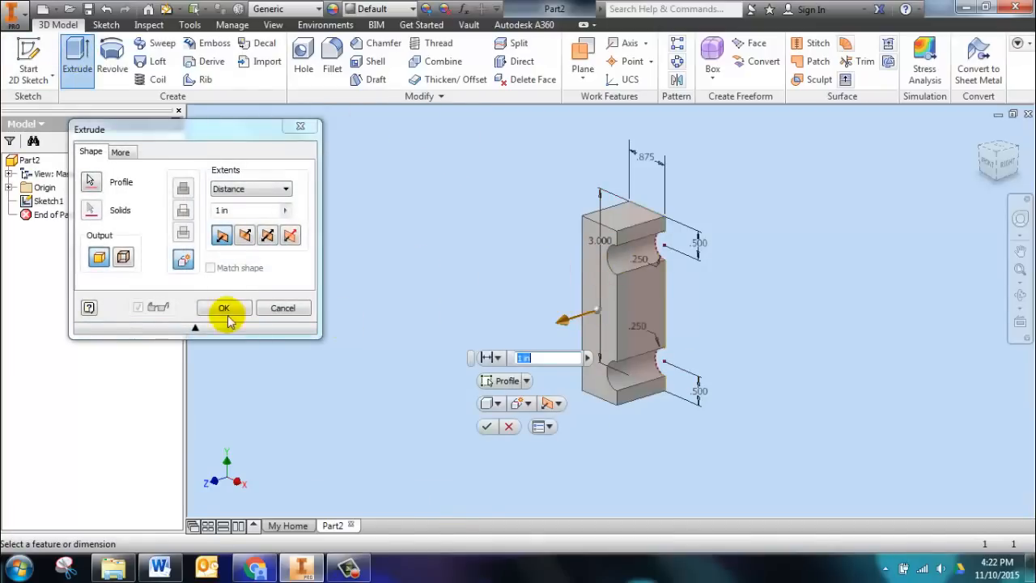
left_click(273, 307)
Step: Switch to the PegboardToy document in Word and read the instructions for revolving, chamfering and saving the mallet head
left_click(160, 566)
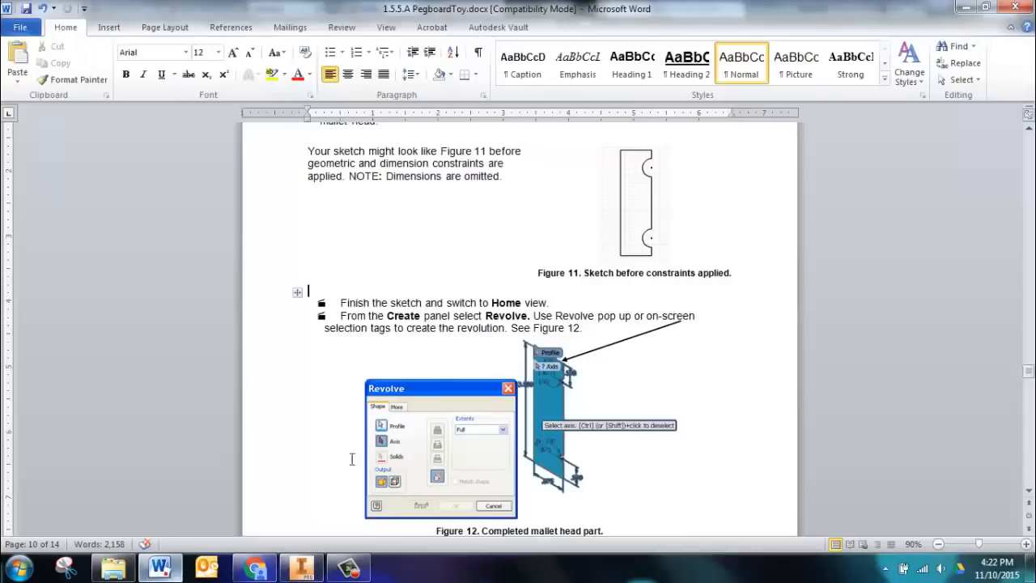
scroll(501, 368, "down", 8)
scroll(501, 368, "down", 1)
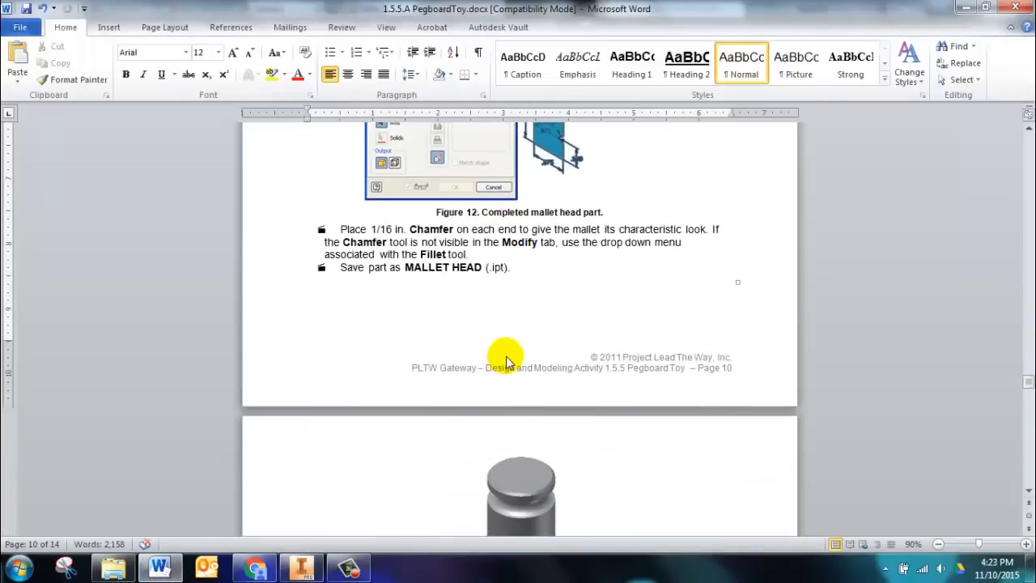
scroll(506, 362, "down", 7)
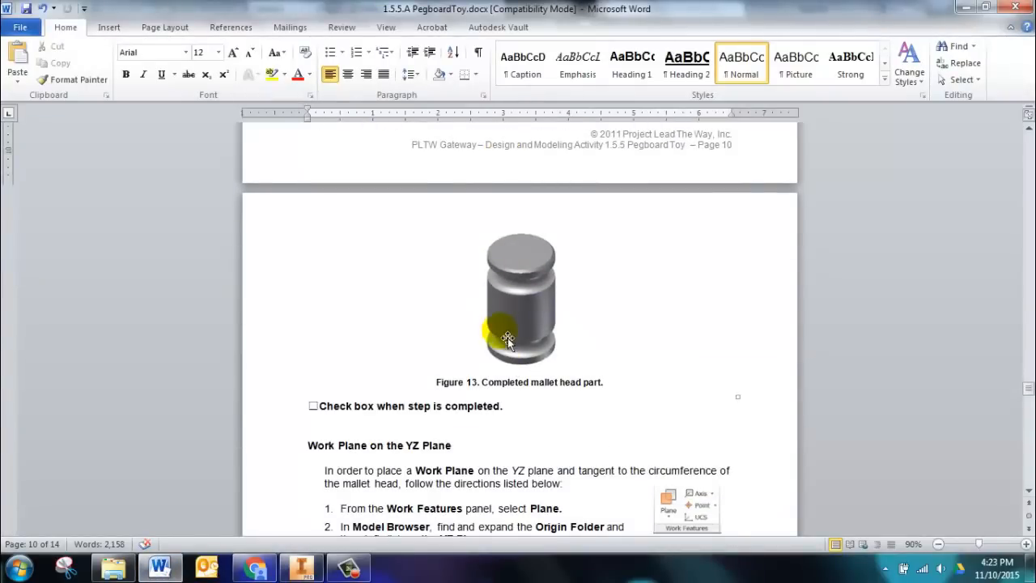
scroll(506, 346, "up", 10)
scroll(501, 344, "up", 9)
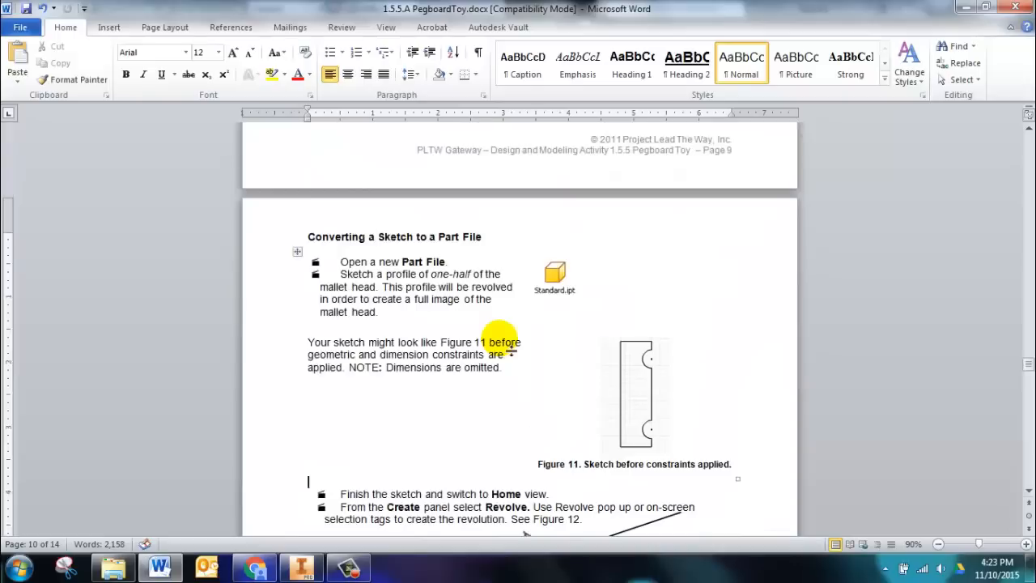
scroll(499, 344, "down", 6)
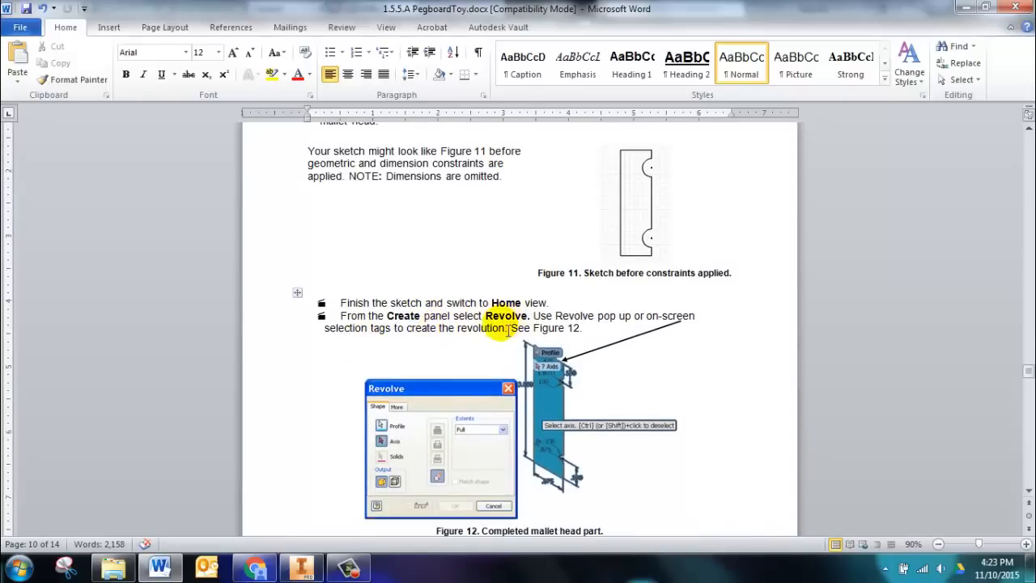
Step: Switch back to Inventor and revolve the profile fully around its long straight edge opposite the grooves
left_click(301, 566)
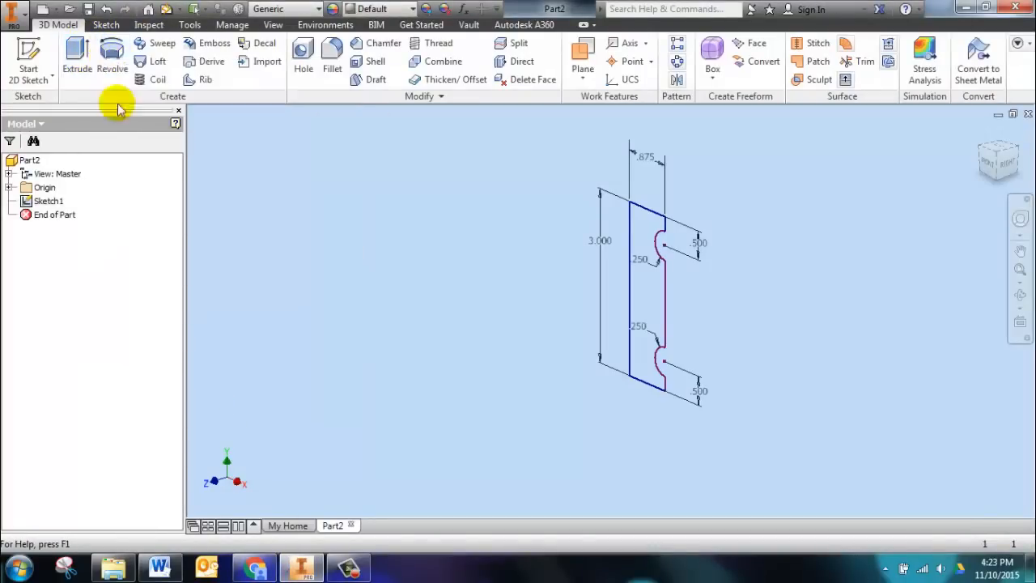
left_click(111, 51)
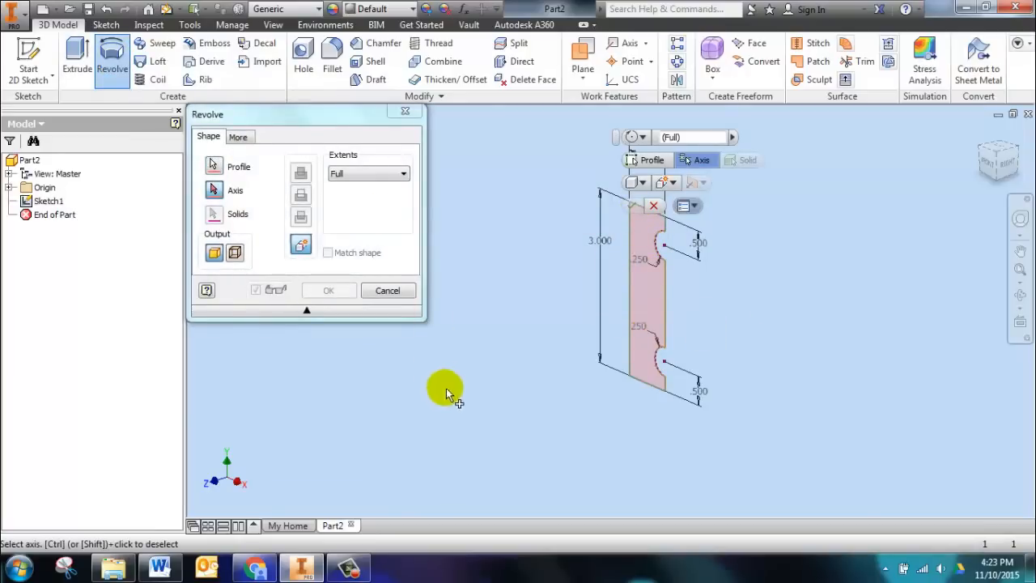
left_click(215, 190)
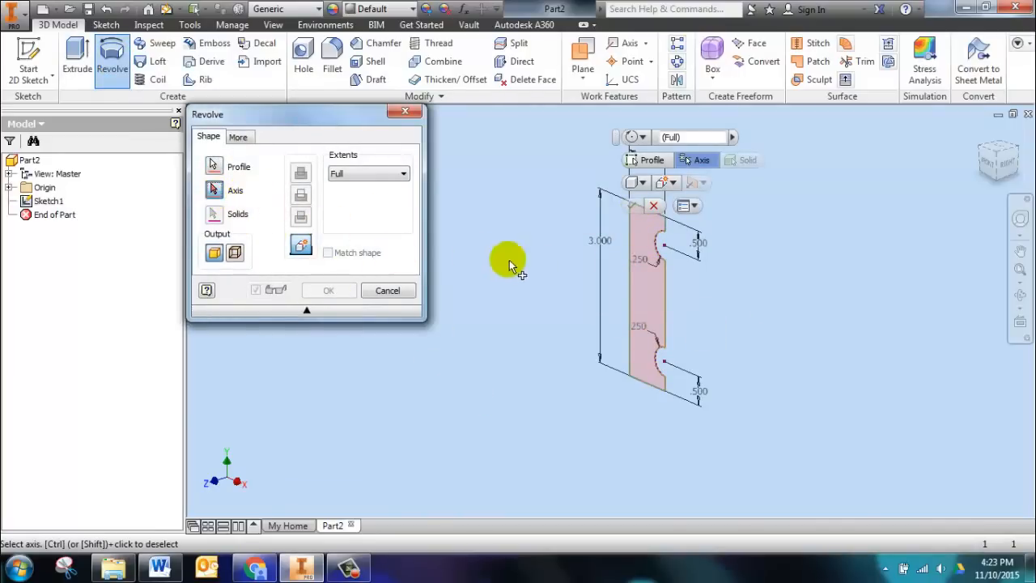
left_click(633, 312)
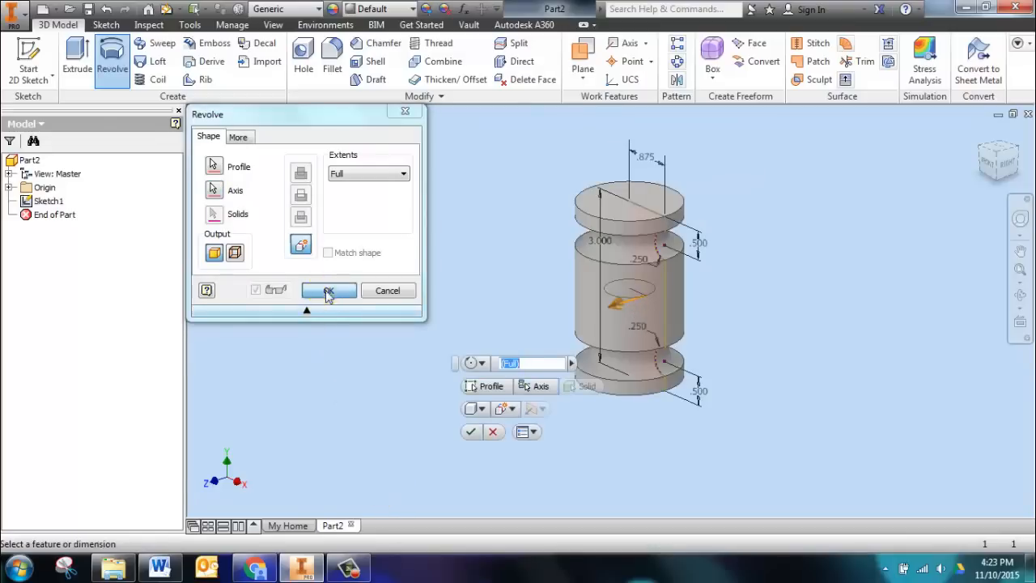
left_click(327, 291)
Step: Fillet the six circular outer edges of the mallet head, on both end flanges and the middle body, with a 0.125 in radius
scroll(636, 421, "up", 3)
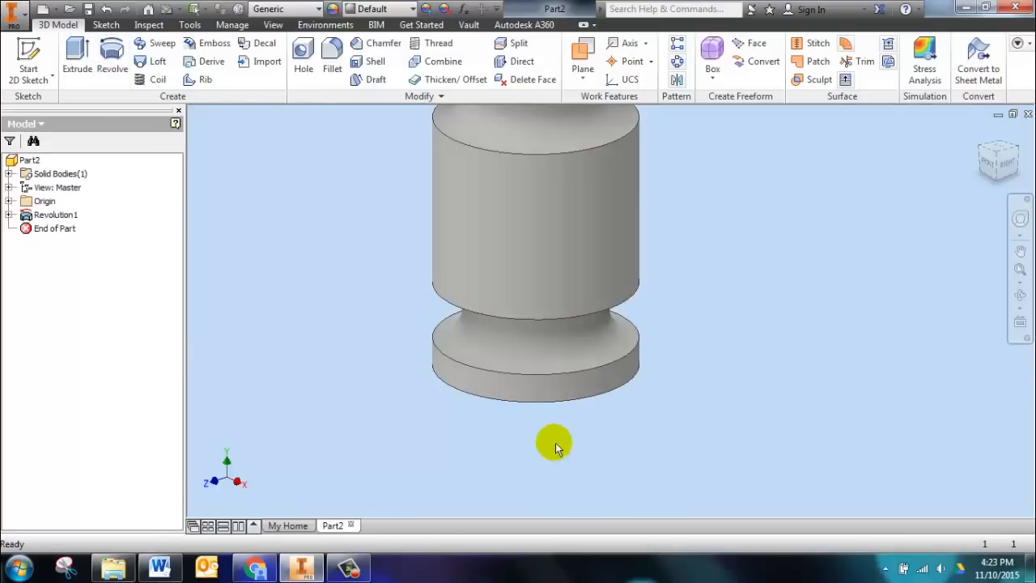
left_click(1020, 282)
left_click(769, 275)
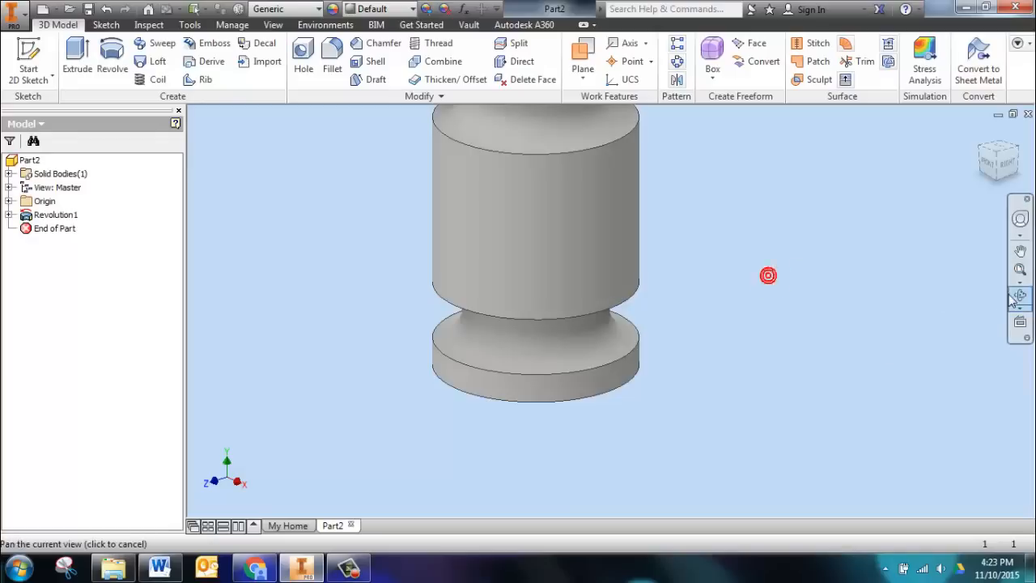
left_click(1018, 295)
left_click_drag(733, 305, 657, 297)
right_click(694, 302)
left_click(763, 302)
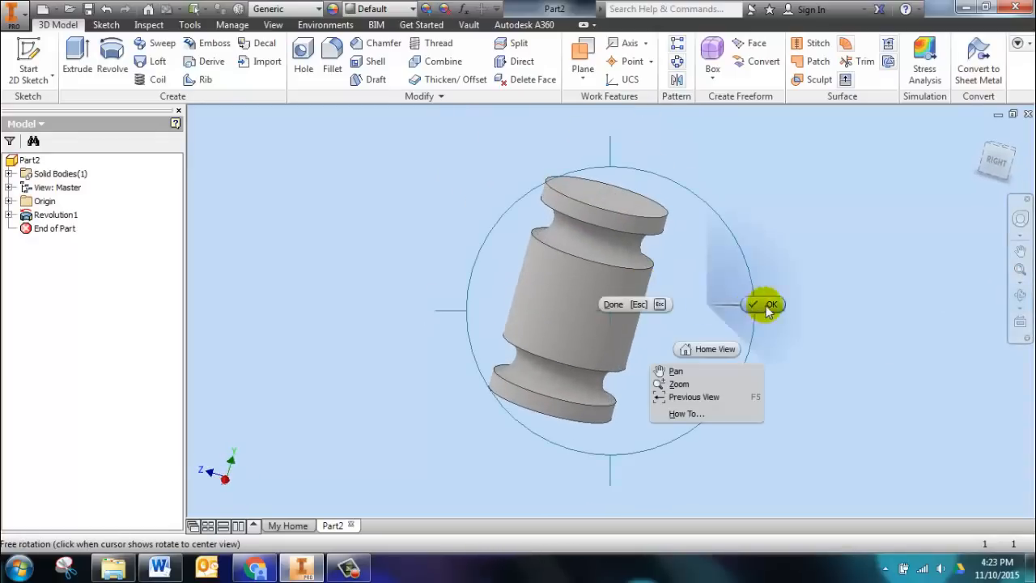
left_click(335, 50)
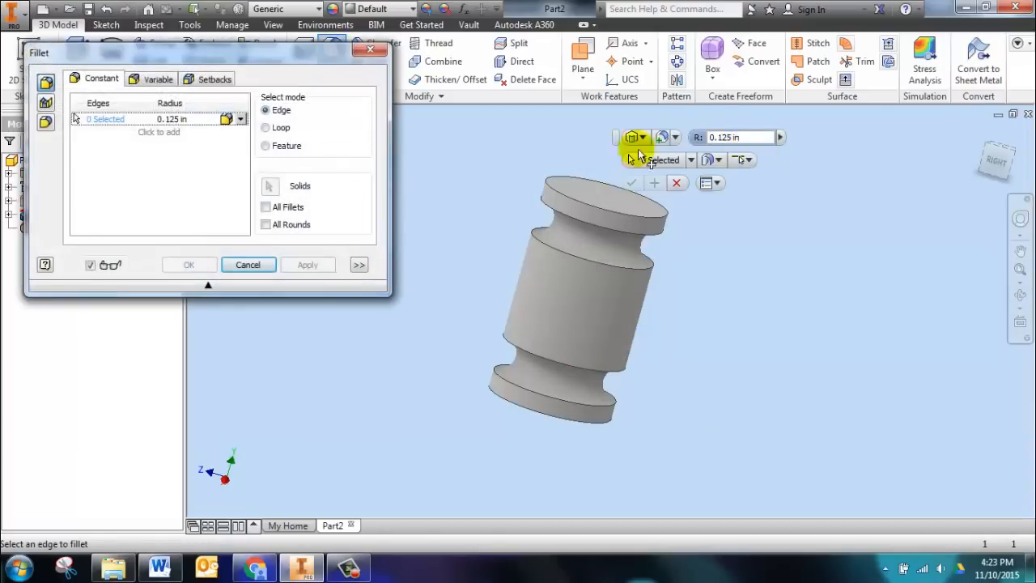
left_click(560, 191)
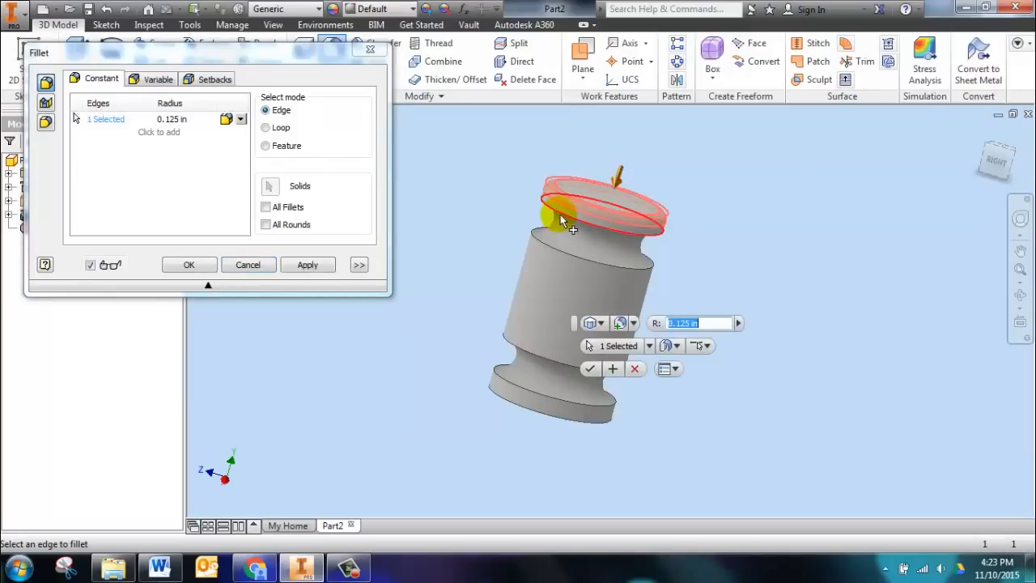
left_click(556, 251)
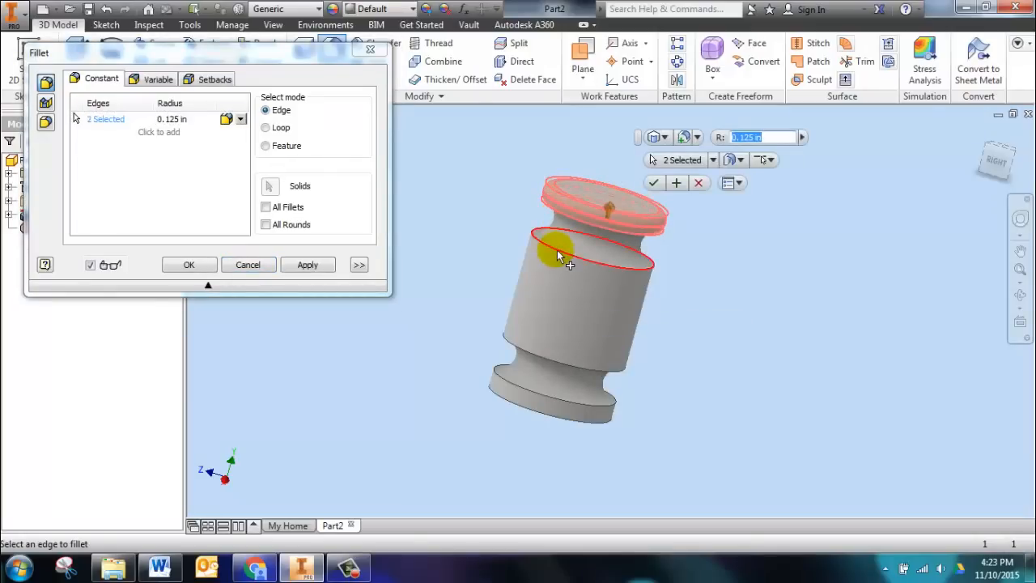
left_click(532, 354)
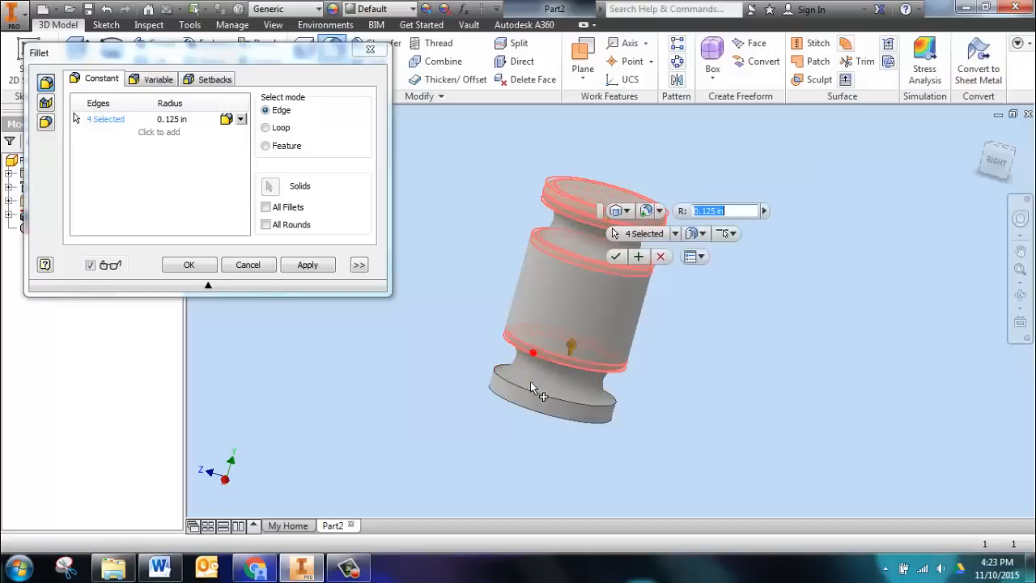
left_click(530, 406)
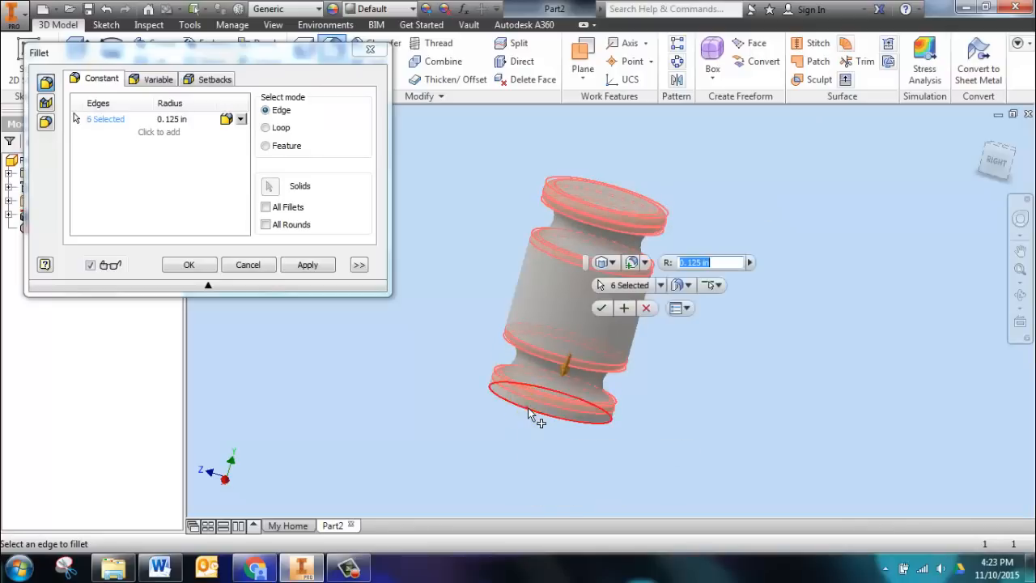
left_click(602, 310)
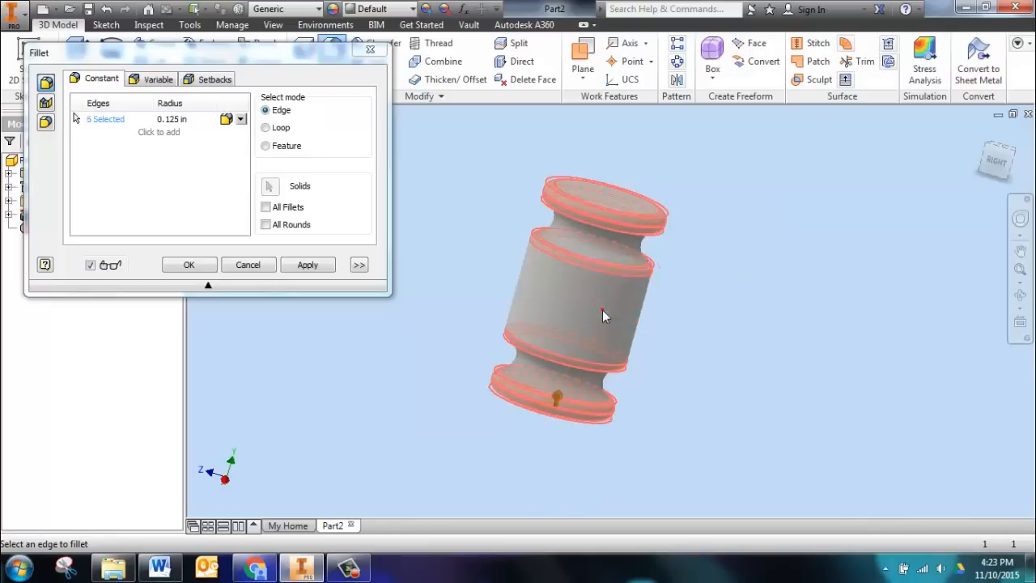
Step: Edit the sketch behind the revolved body, set both groove radii to 0.18 in, and finish the sketch
left_click(1020, 293)
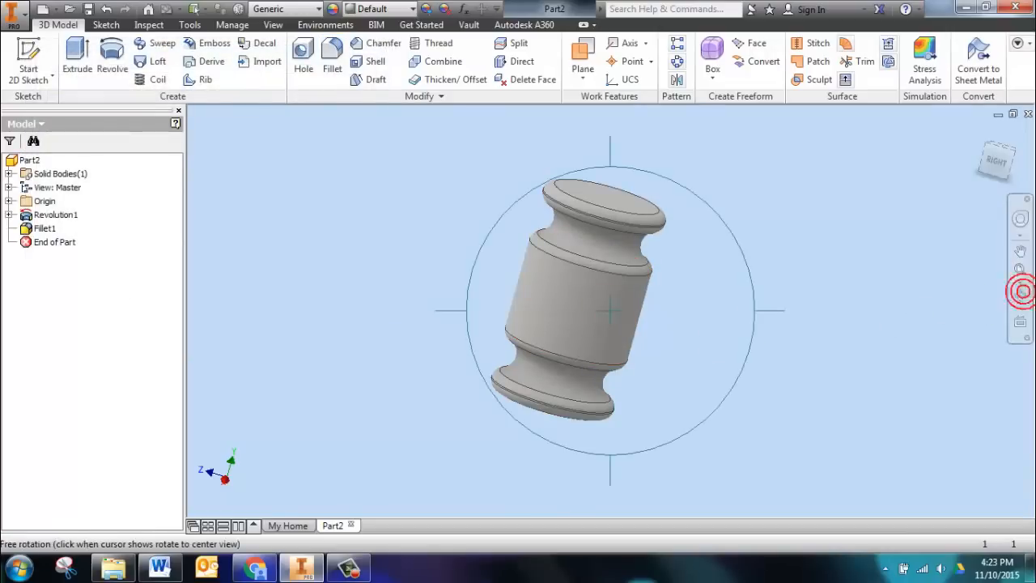
left_click_drag(652, 327, 596, 358)
right_click(601, 358)
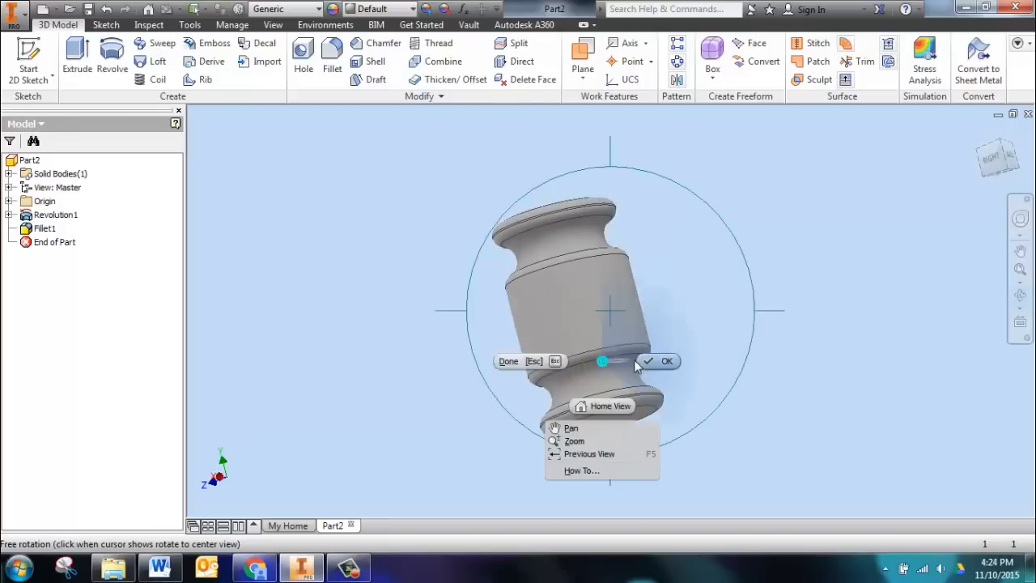
left_click(636, 366)
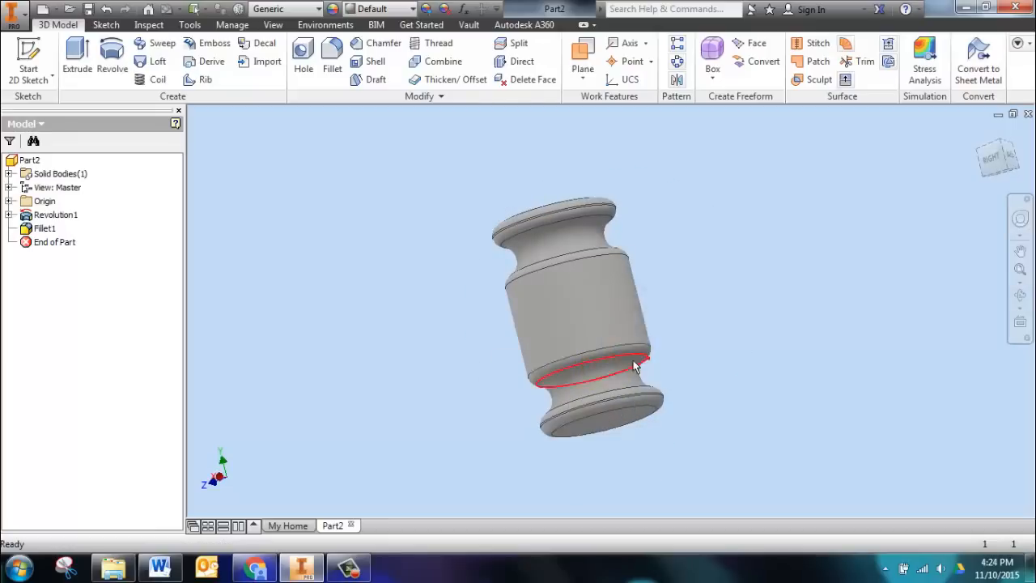
left_click(8, 215)
double_click(62, 228)
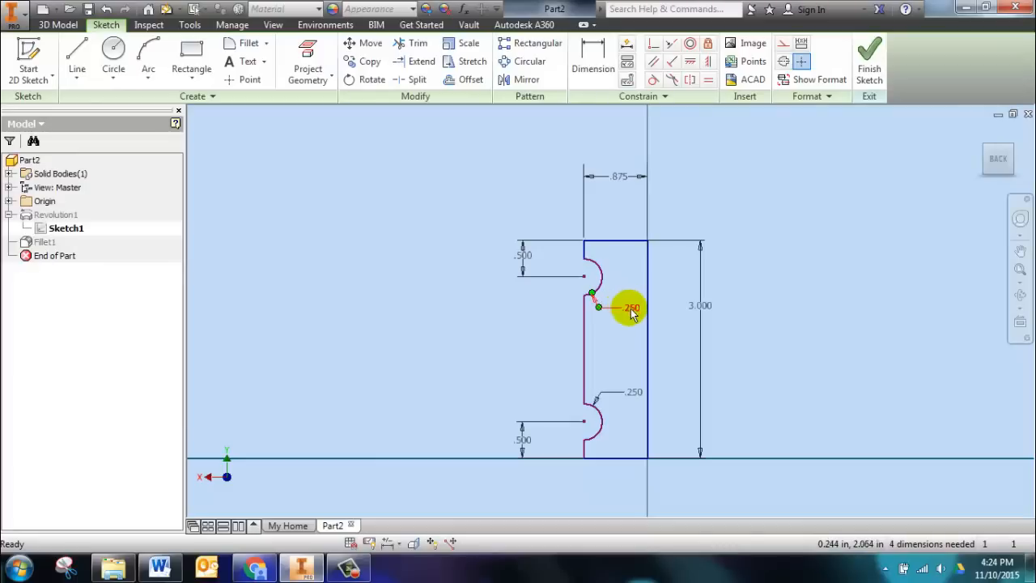
double_click(631, 310)
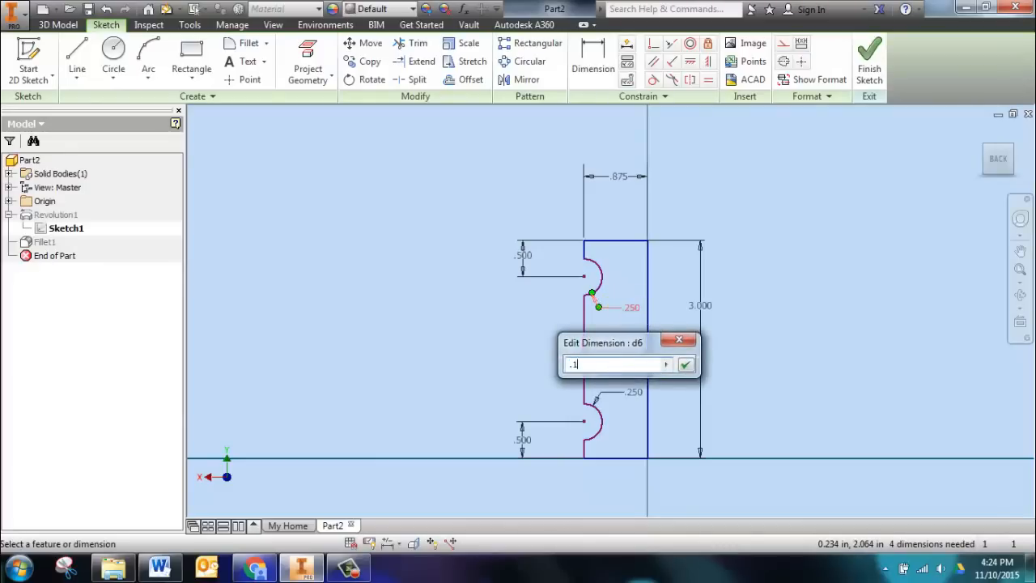
key("Return")
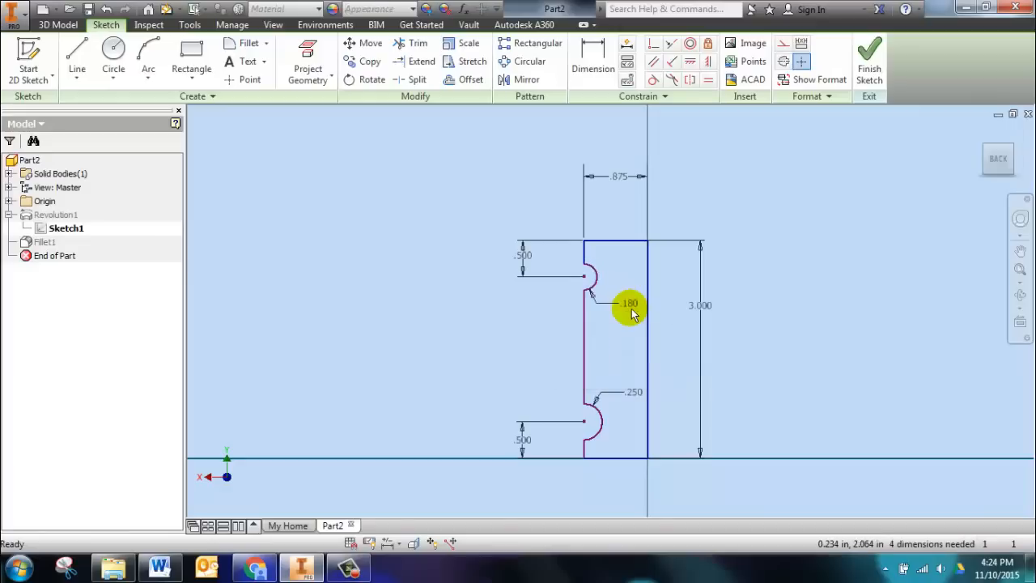
double_click(635, 392)
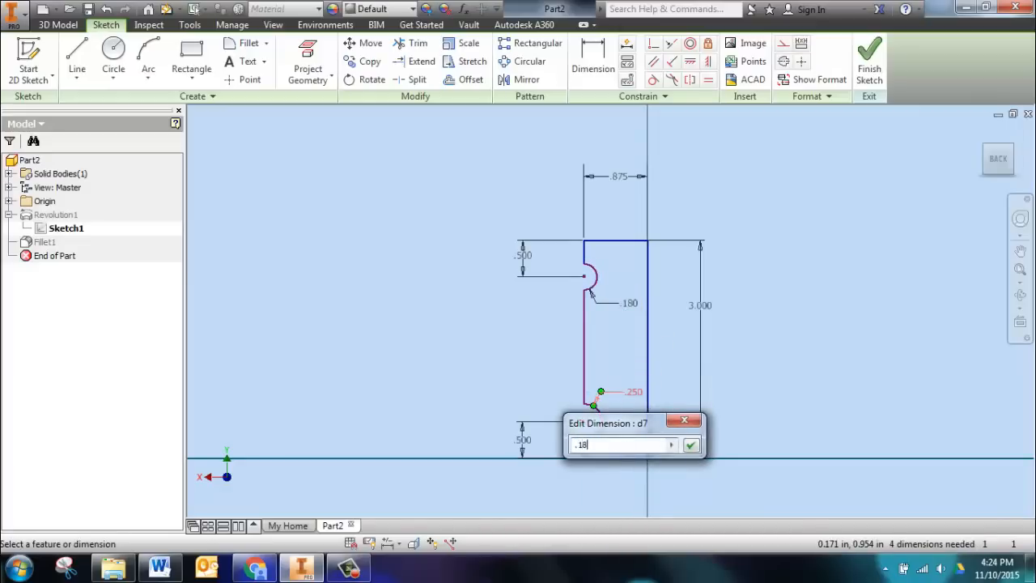
key("Return")
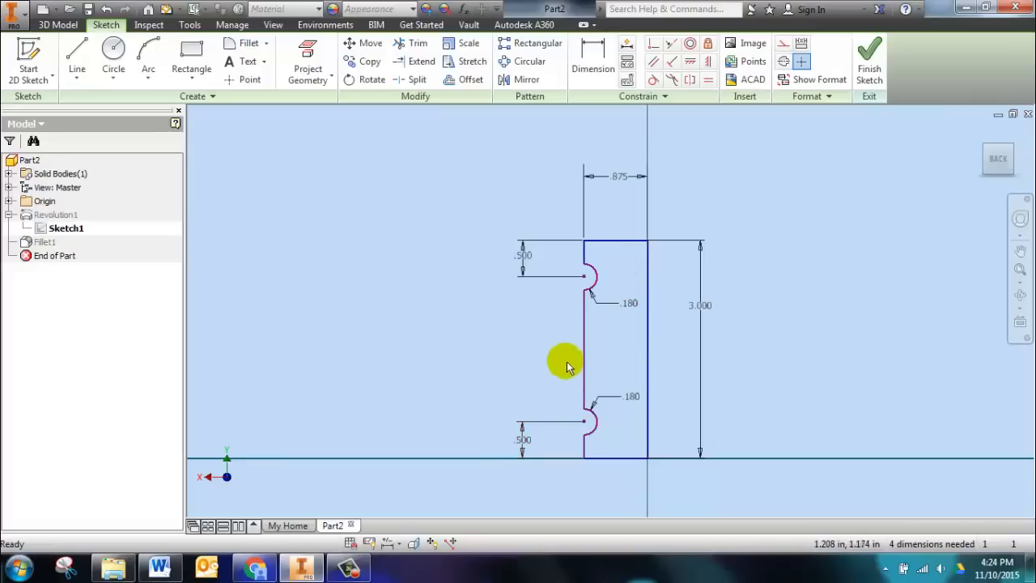
left_click(868, 61)
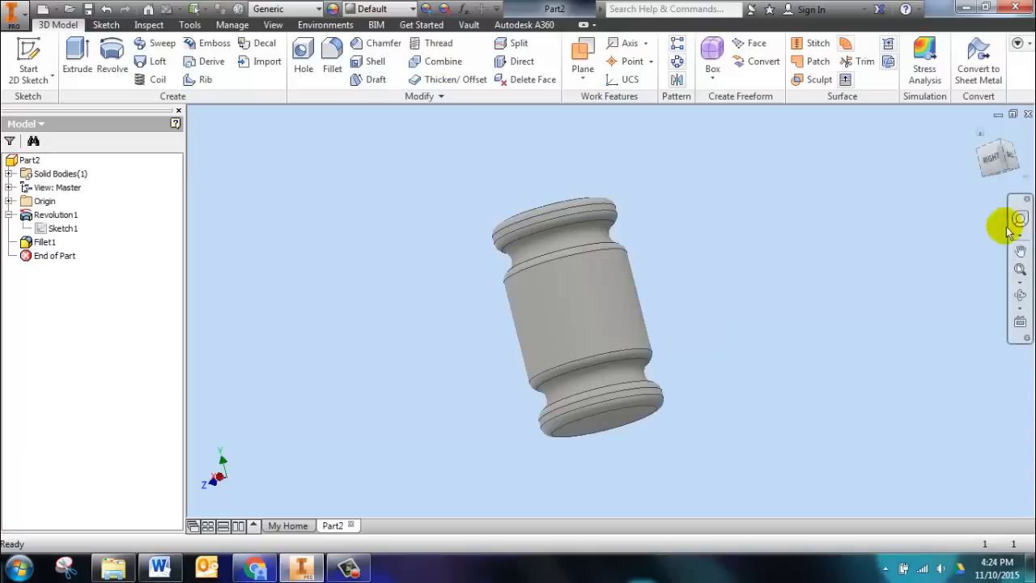
Step: Return the model to the Home view and save the part as mallethead in the Pegboard folder
left_click(979, 132)
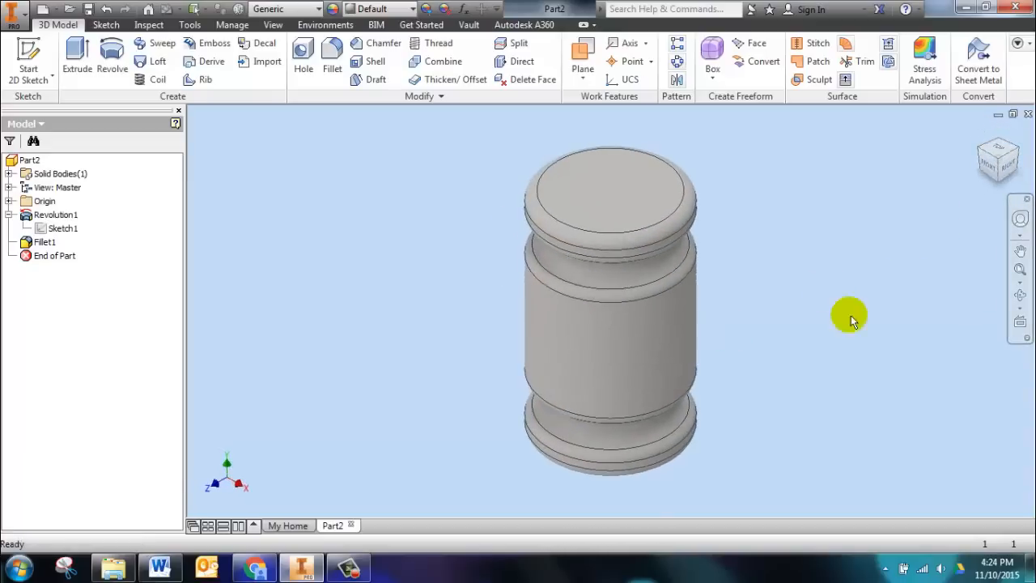
left_click(89, 10)
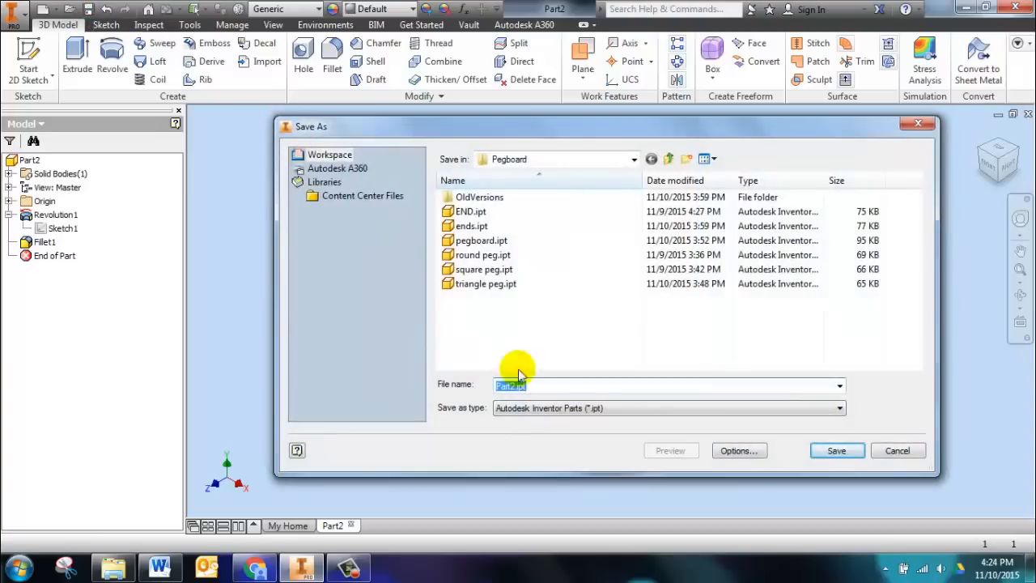
type("mallethead")
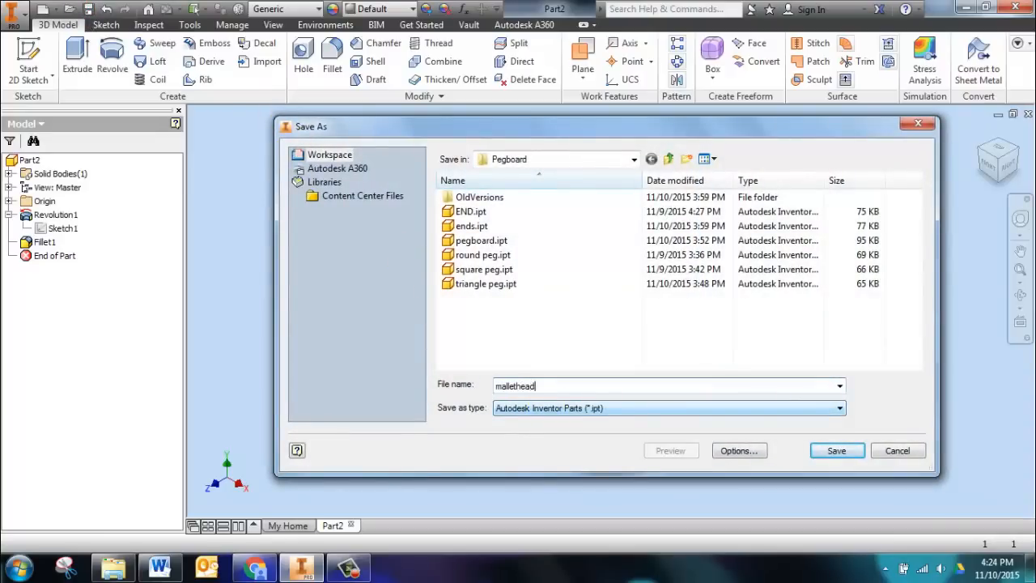
key("Return")
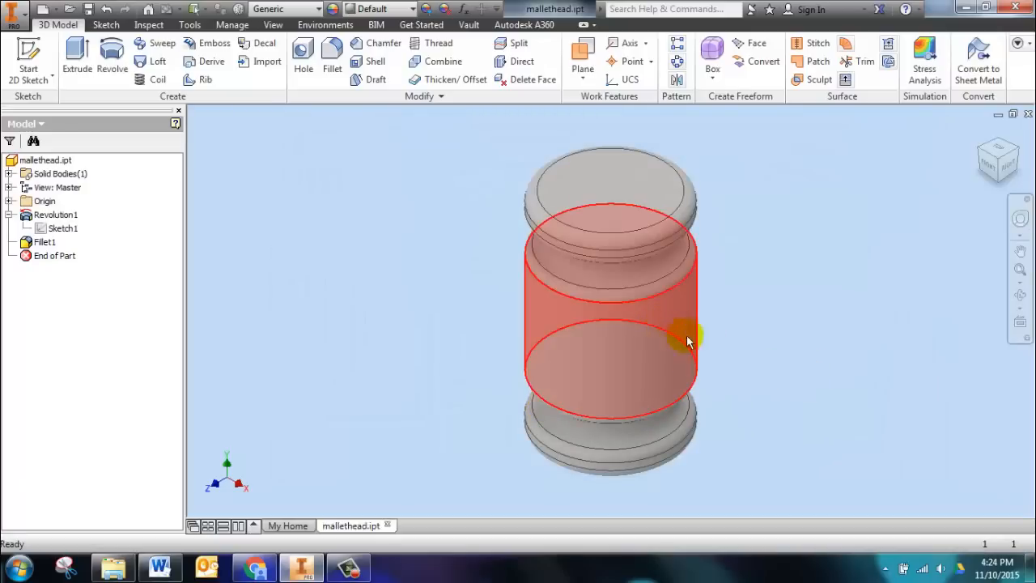
Step: Switch to the Word instructions and examine the mallet head, work plane, hole and assembly sections, returning to Work Plane on the YZ Plane
left_click(159, 566)
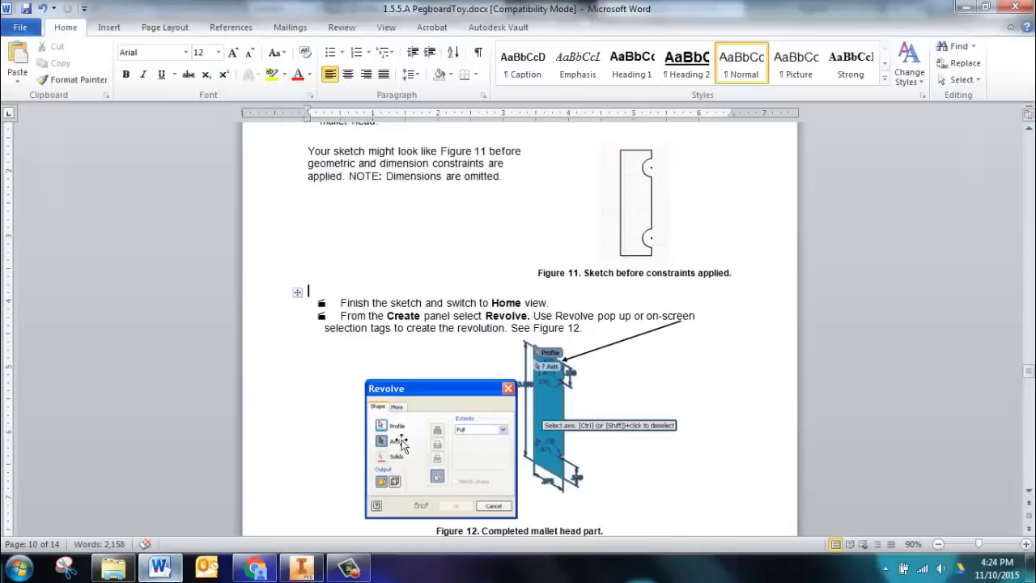
scroll(612, 425, "down", 15)
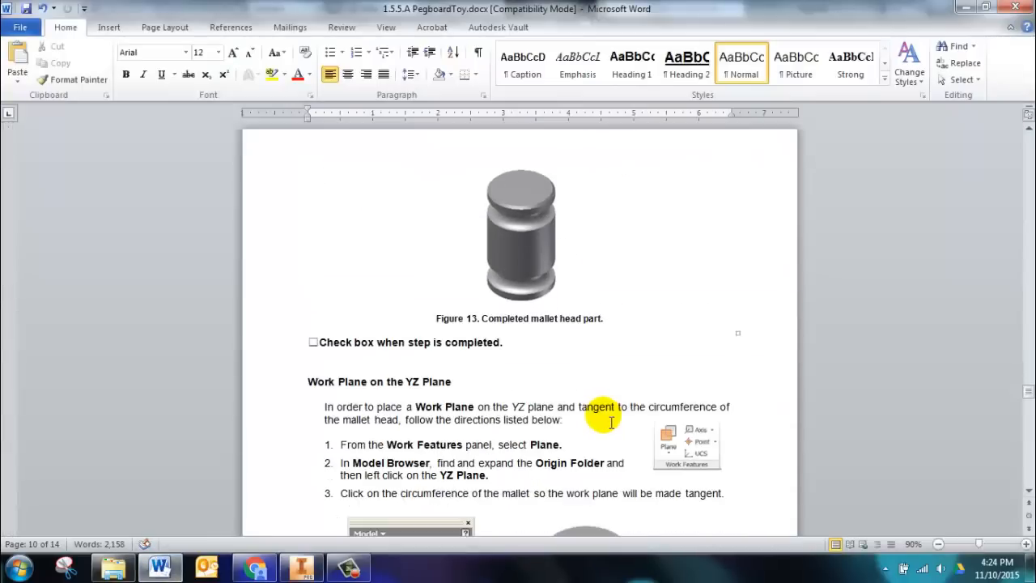
scroll(613, 425, "down", 20)
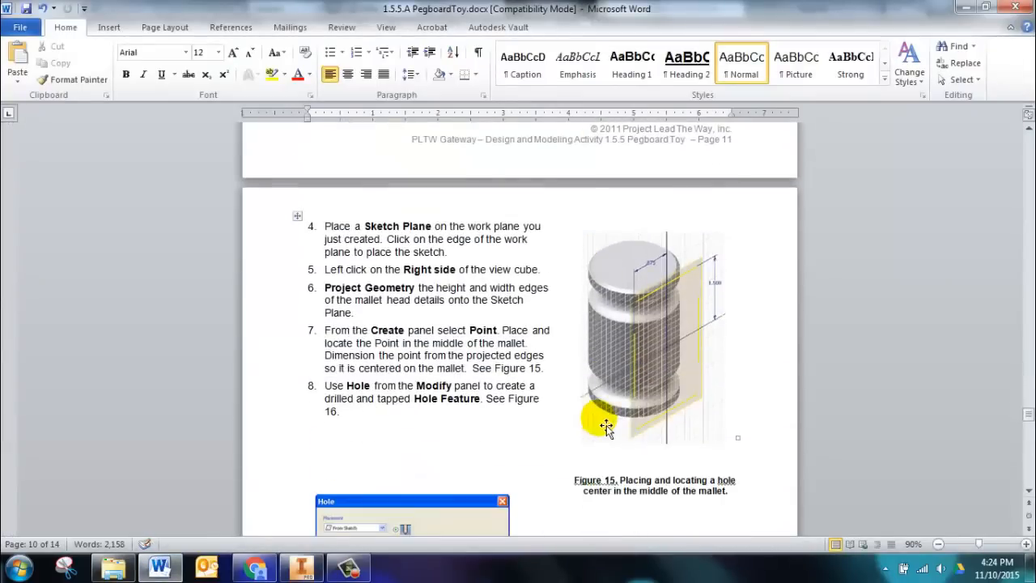
scroll(603, 422, "down", 20)
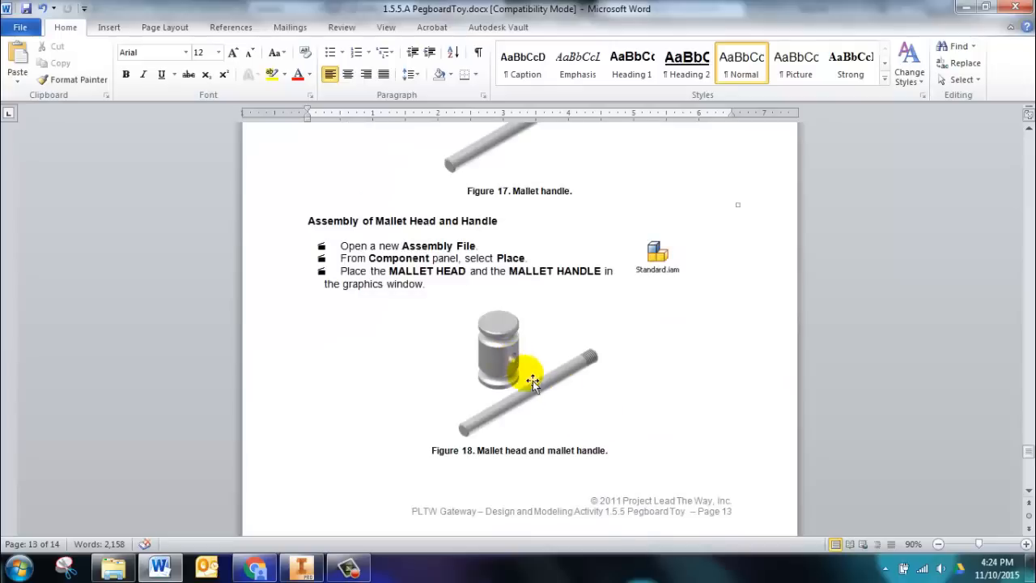
scroll(542, 380, "up", 20)
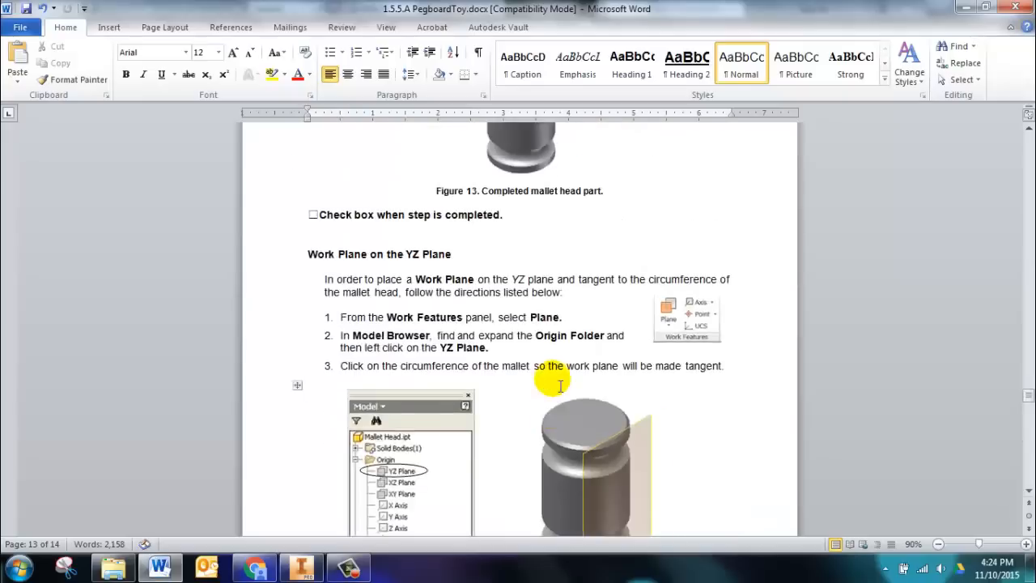
scroll(560, 386, "up", 15)
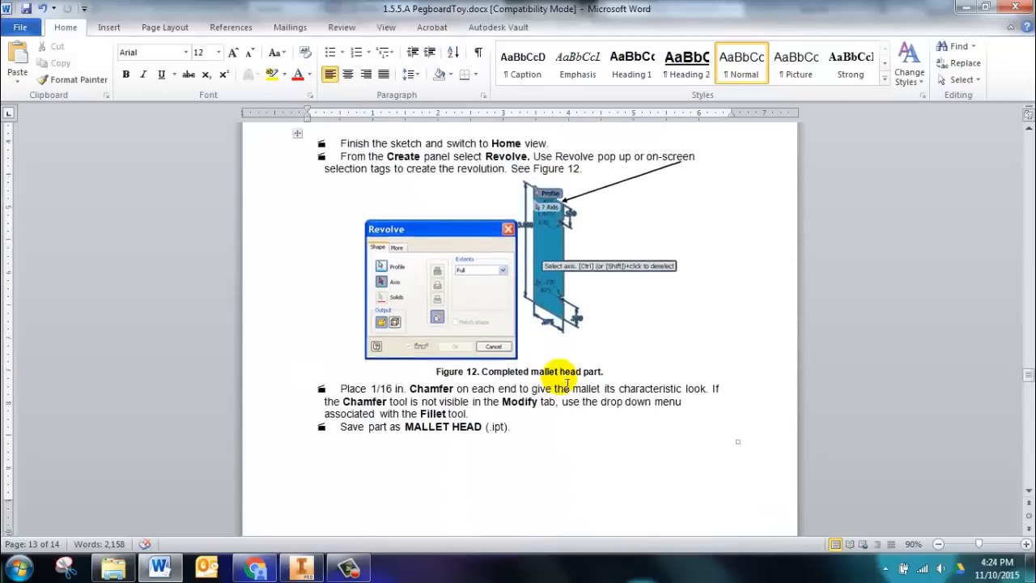
scroll(566, 383, "down", 8)
scroll(486, 405, "down", 1)
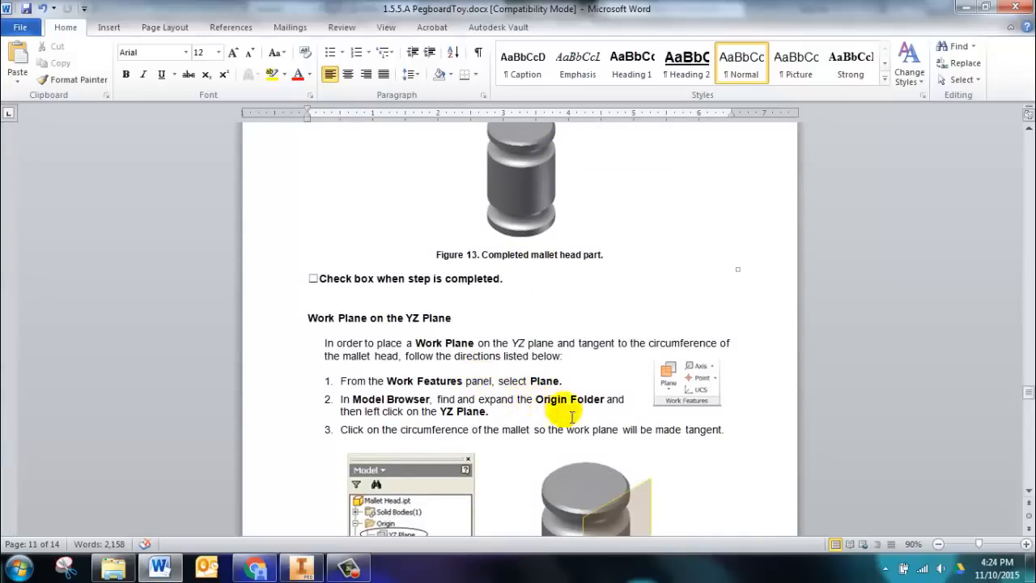
scroll(518, 417, "down", 1)
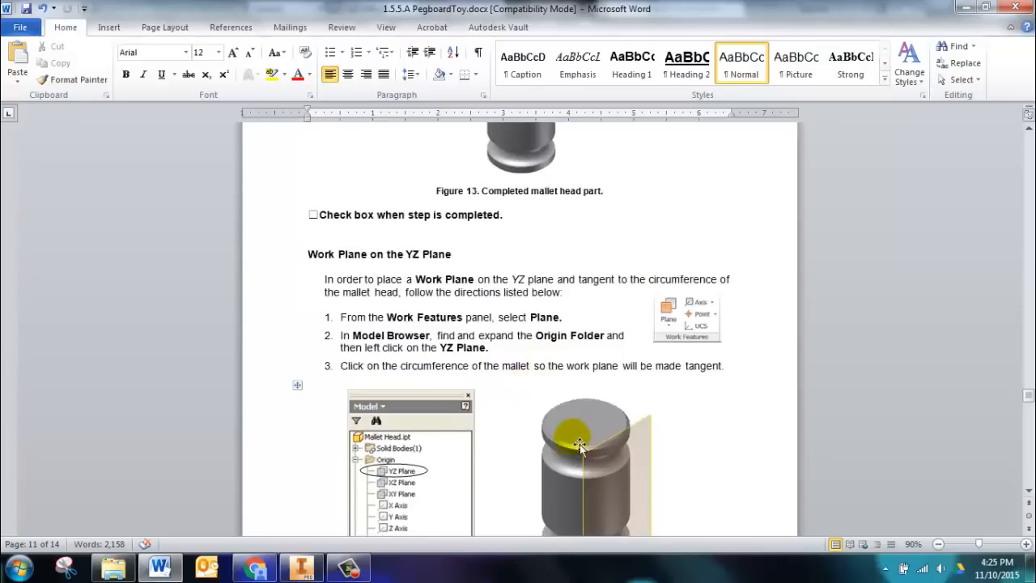
scroll(574, 443, "down", 2)
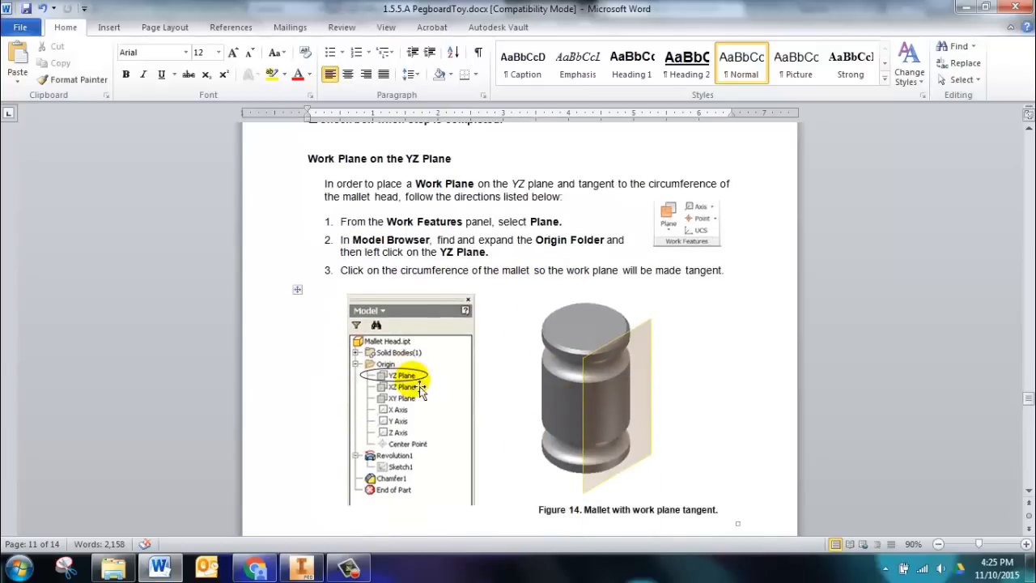
scroll(489, 350, "up", 3)
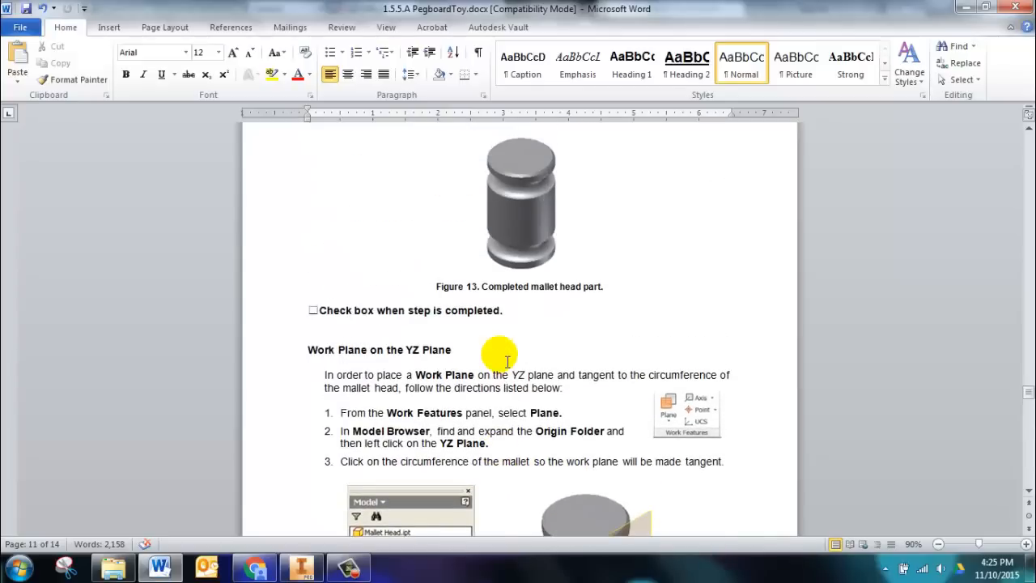
scroll(490, 350, "up", 1)
scroll(453, 323, "down", 1)
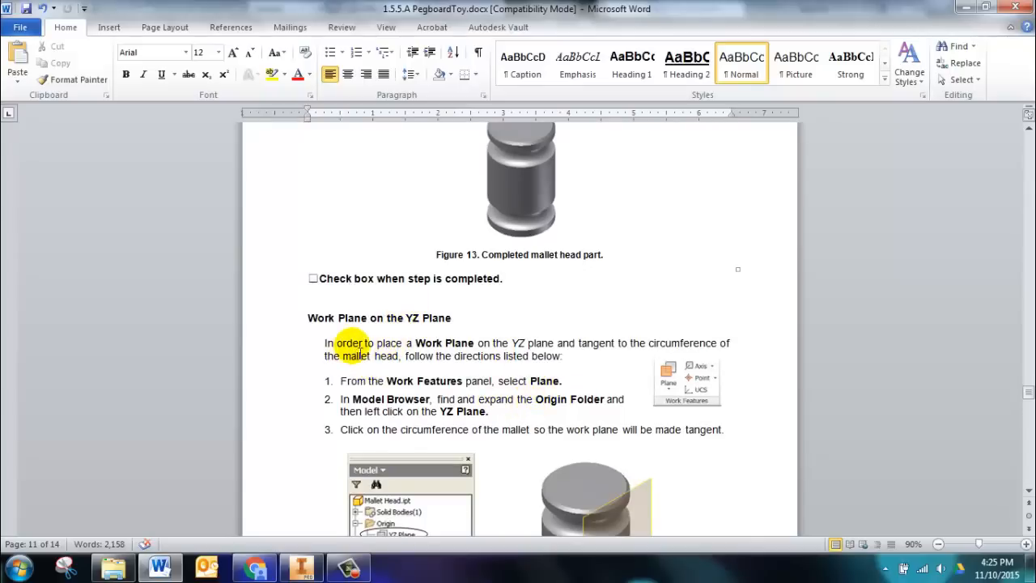
scroll(360, 360, "up", 6)
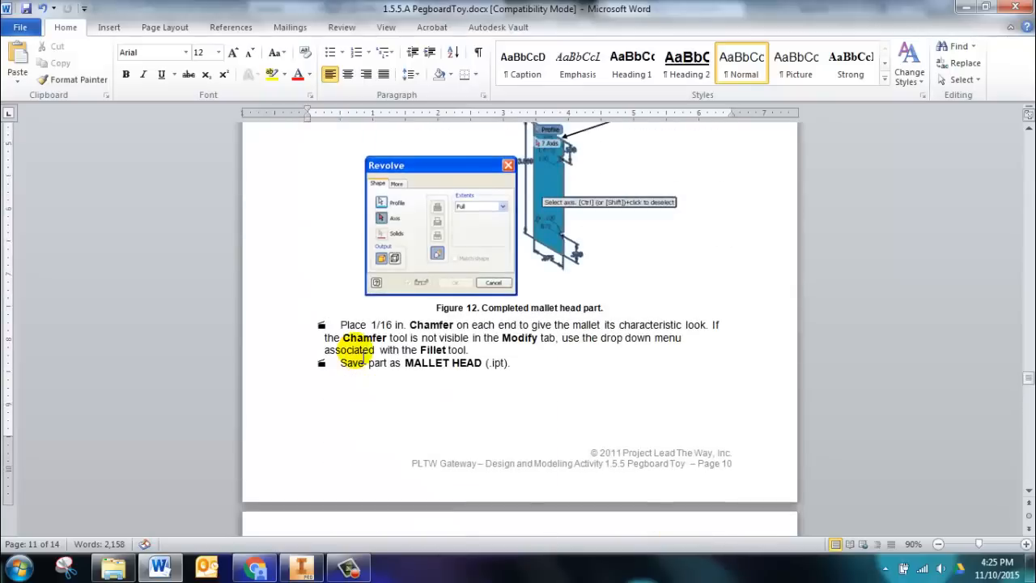
scroll(359, 349, "down", 6)
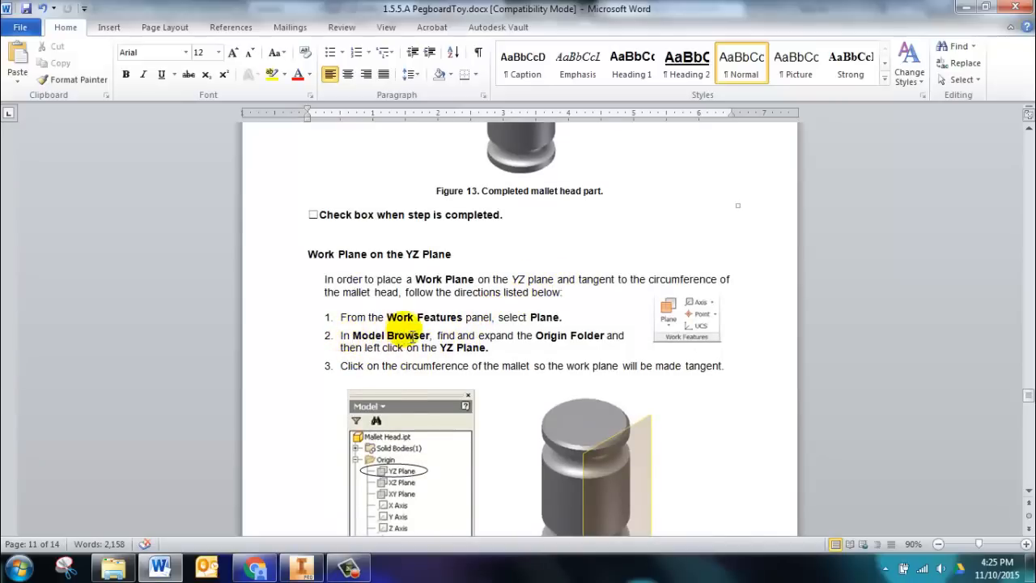
Step: Read the work plane instructions about the Model Browser, Origin Folder and YZ Plane, and examine the tangent work plane in Figure 14
left_click_drag(519, 340, 599, 335)
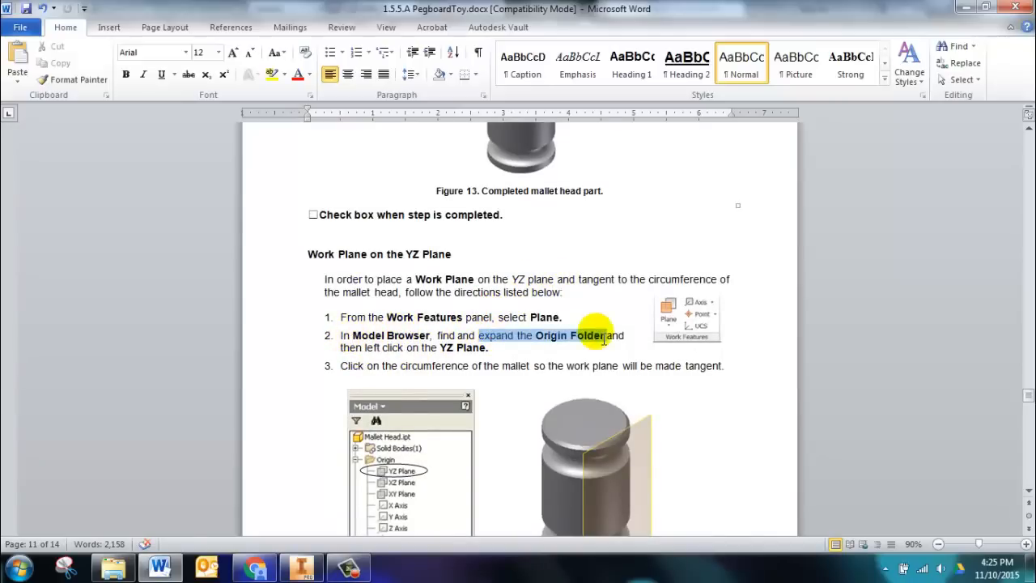
left_click(344, 339)
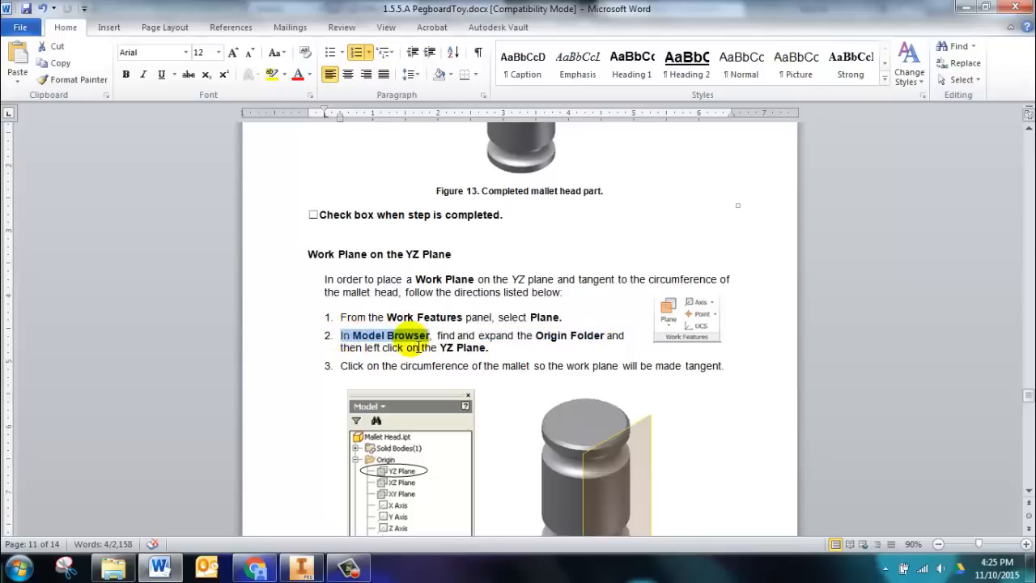
left_click_drag(340, 347, 467, 348)
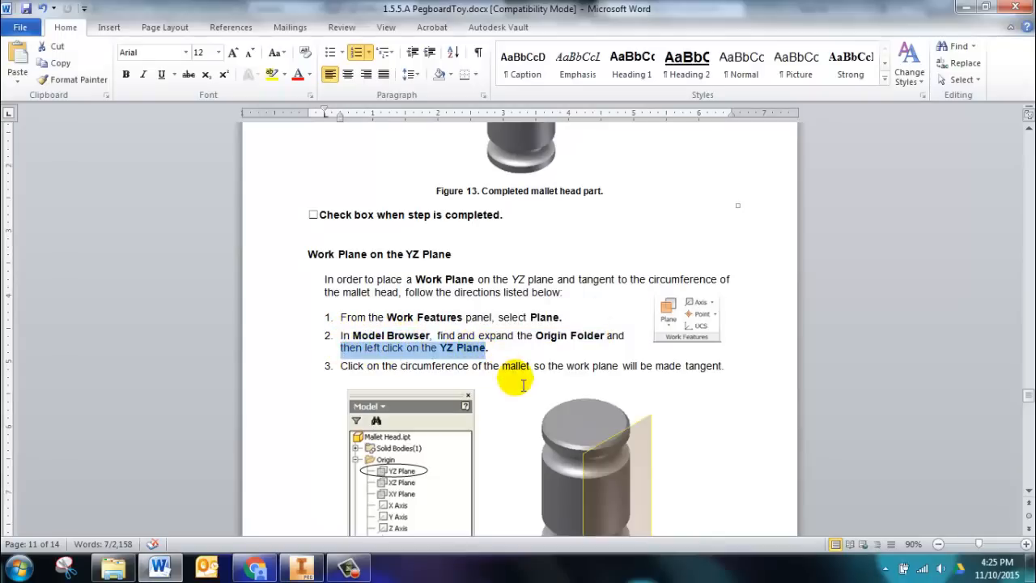
scroll(522, 385, "down", 3)
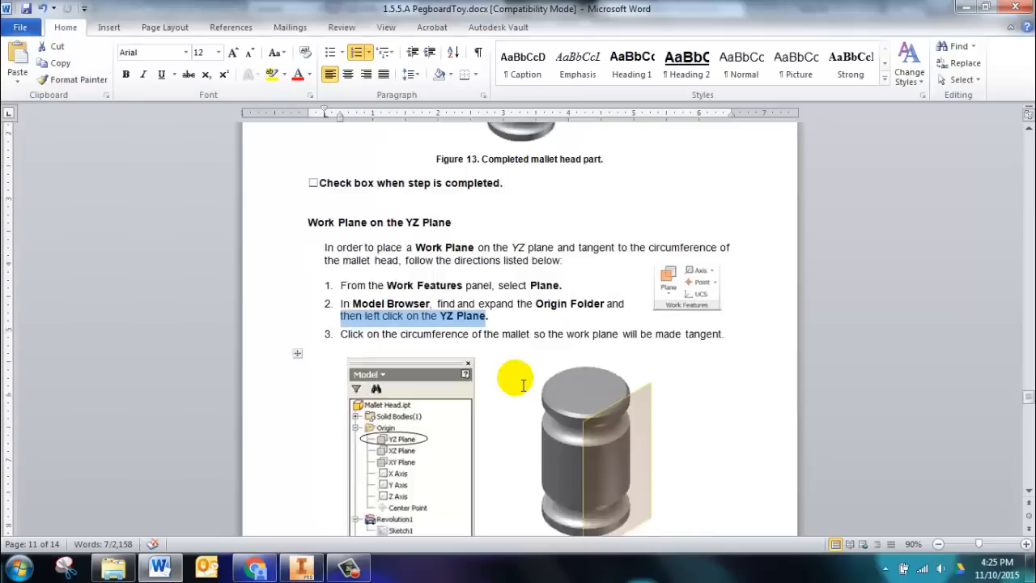
scroll(523, 381, "down", 4)
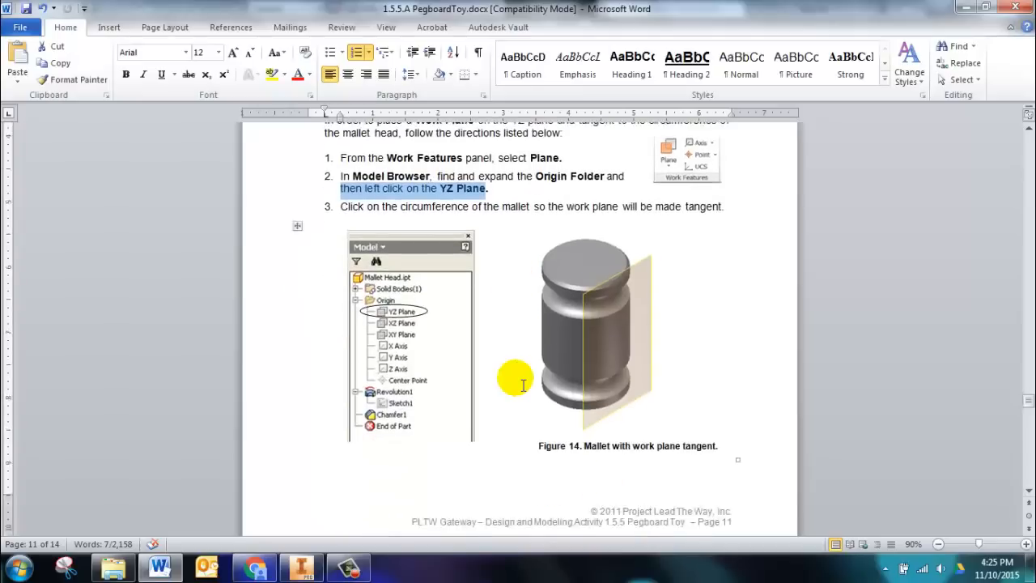
scroll(518, 377, "up", 1)
Step: Switch back to Inventor and create a work plane parallel to the YZ Plane and tangent to the mallet head's cylindrical middle body
left_click(300, 569)
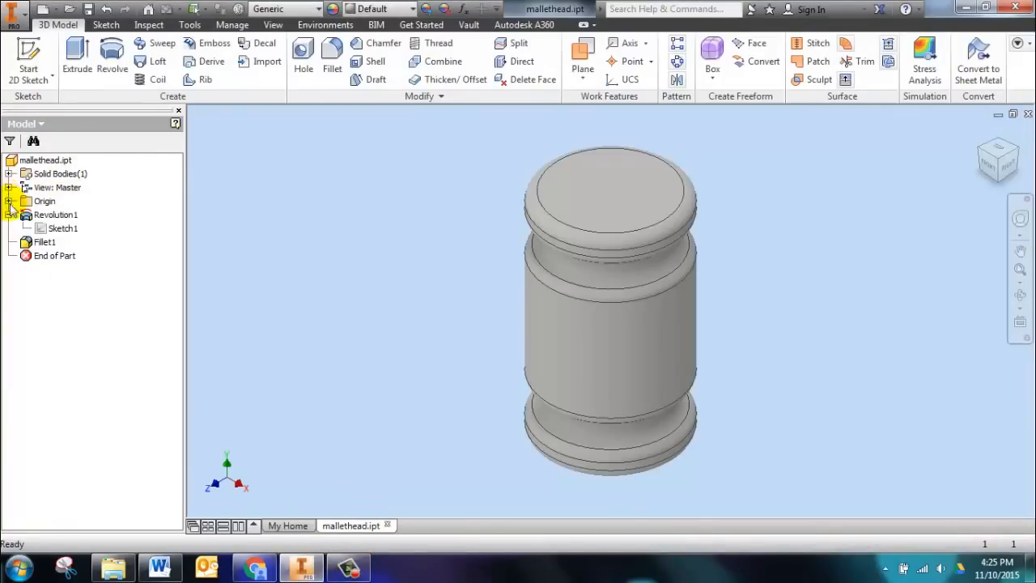
left_click(9, 201)
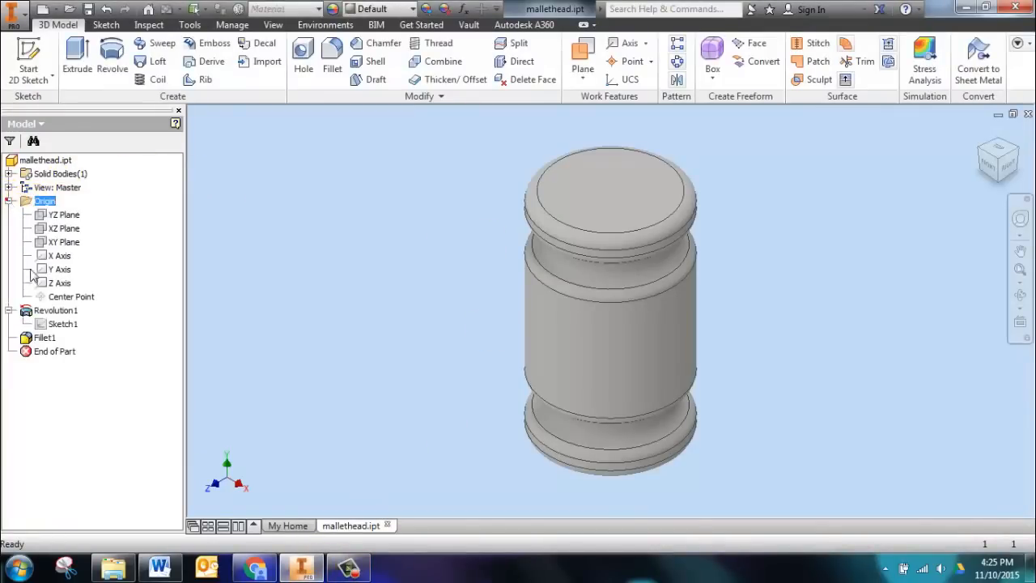
left_click(57, 214)
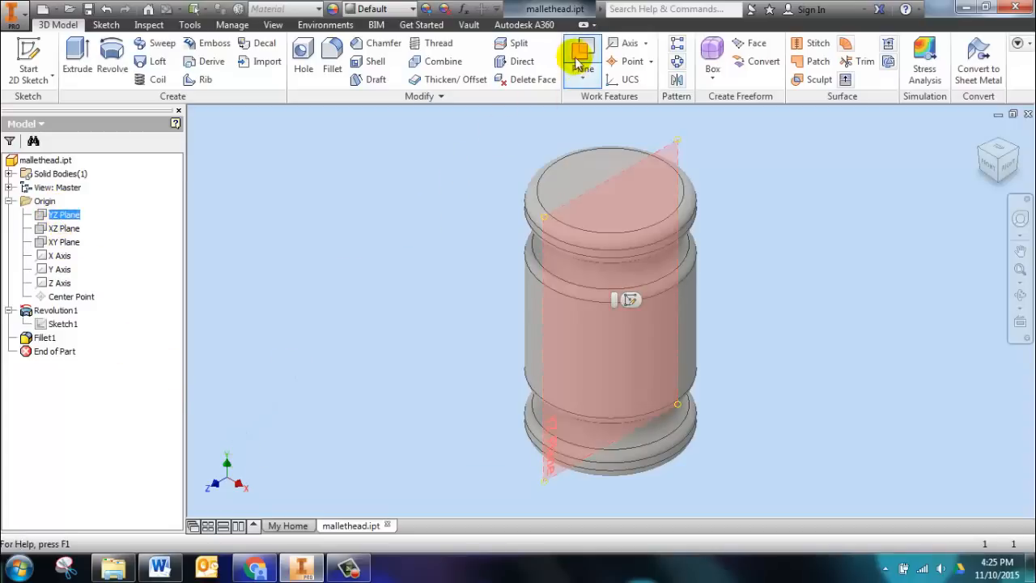
left_click(583, 81)
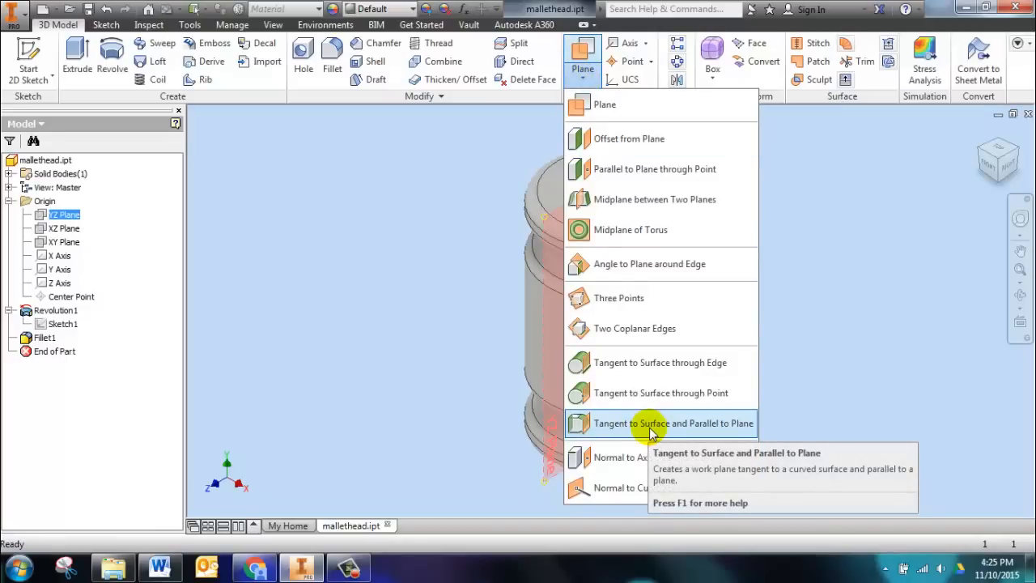
left_click(649, 424)
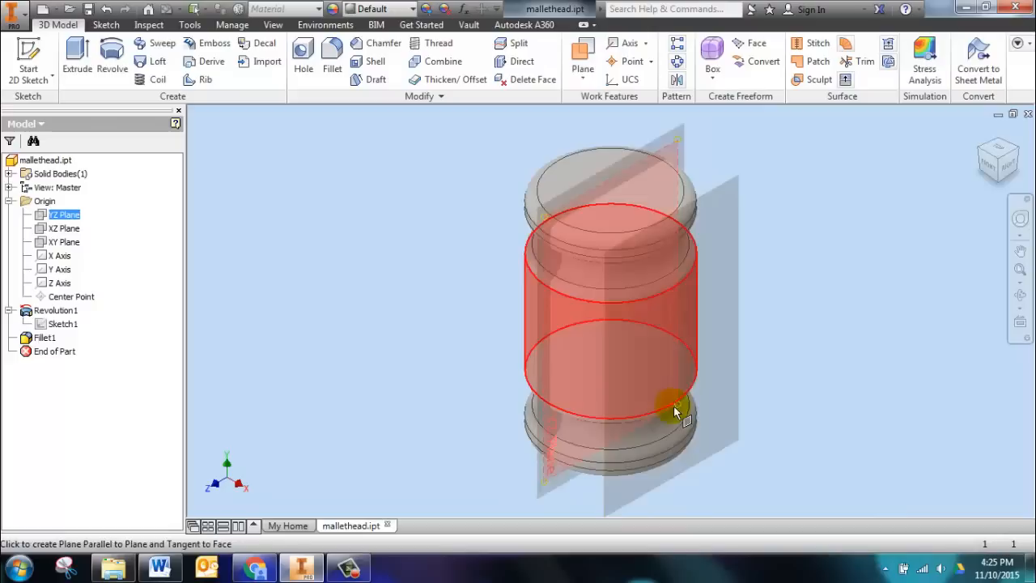
left_click(691, 336)
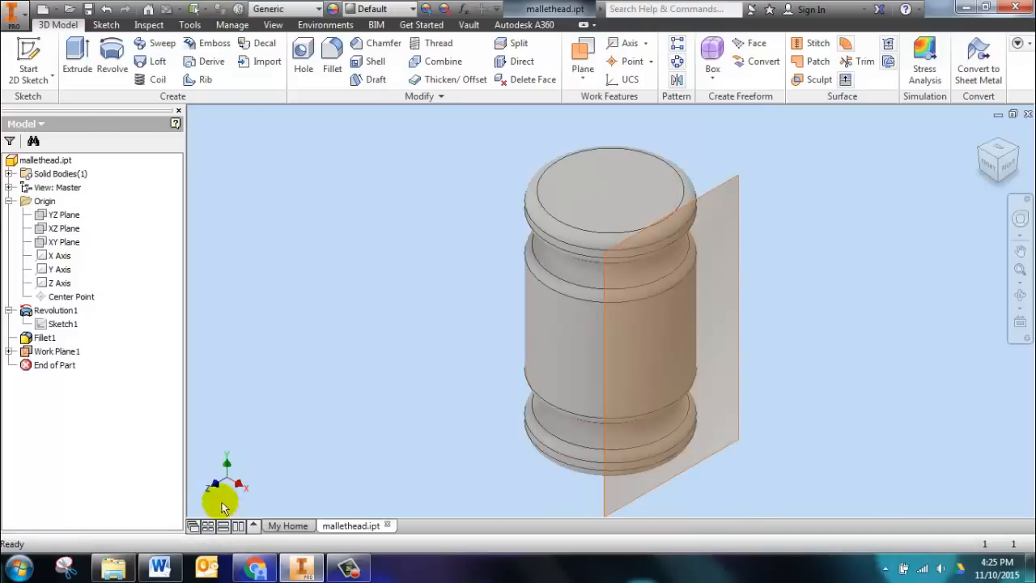
Step: Sketch a point at the origin on the tangent work plane, centred on the mallet body, and finish the sketch
left_click(1017, 294)
left_click_drag(726, 322, 746, 200)
right_click_drag(798, 213, 844, 220)
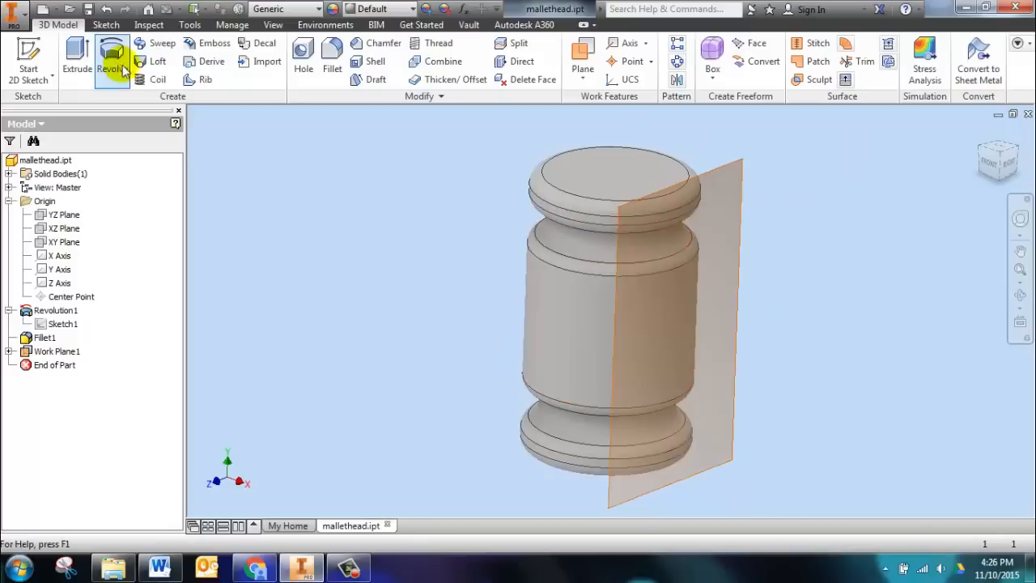
left_click(39, 51)
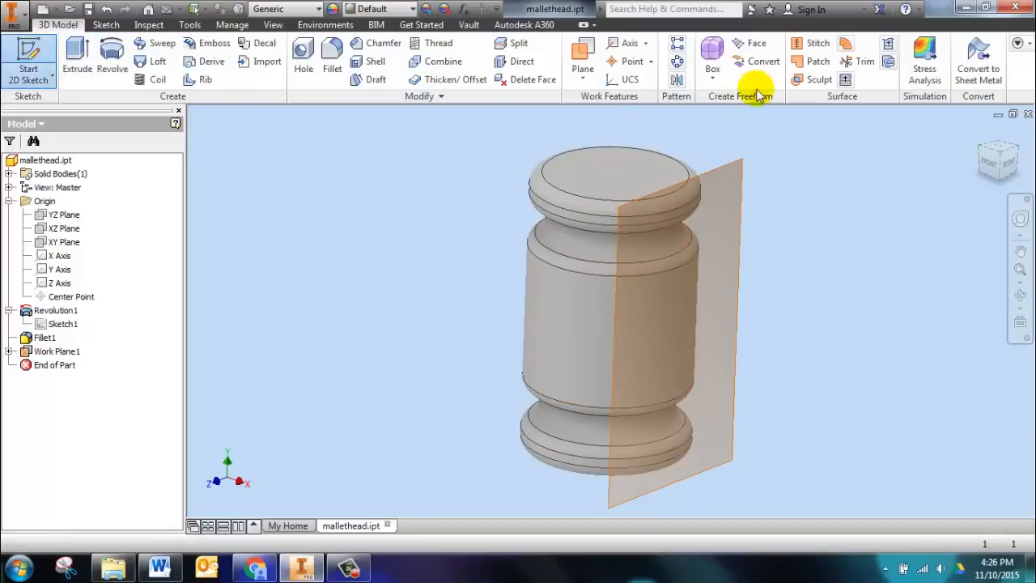
left_click(740, 173)
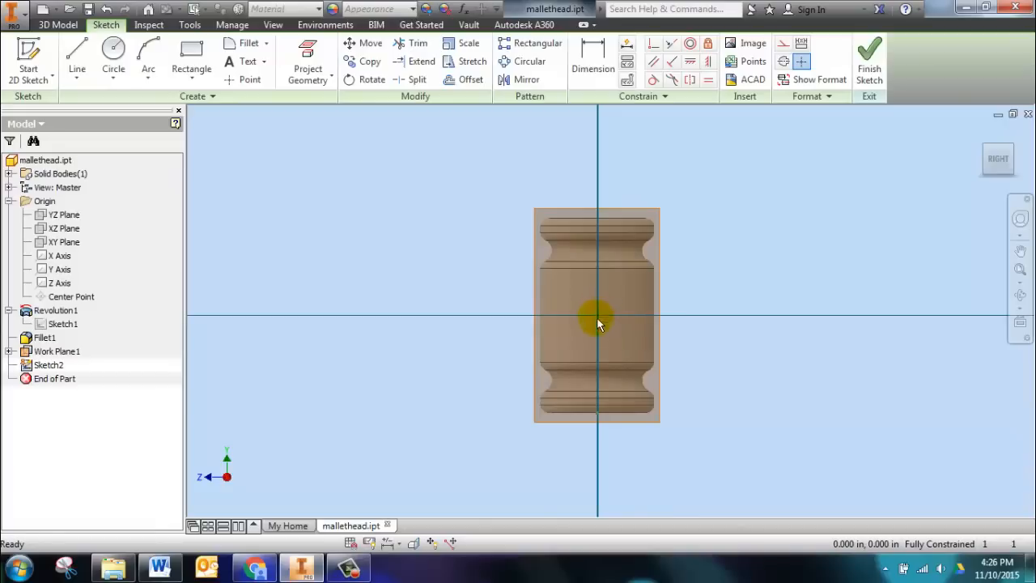
left_click(240, 83)
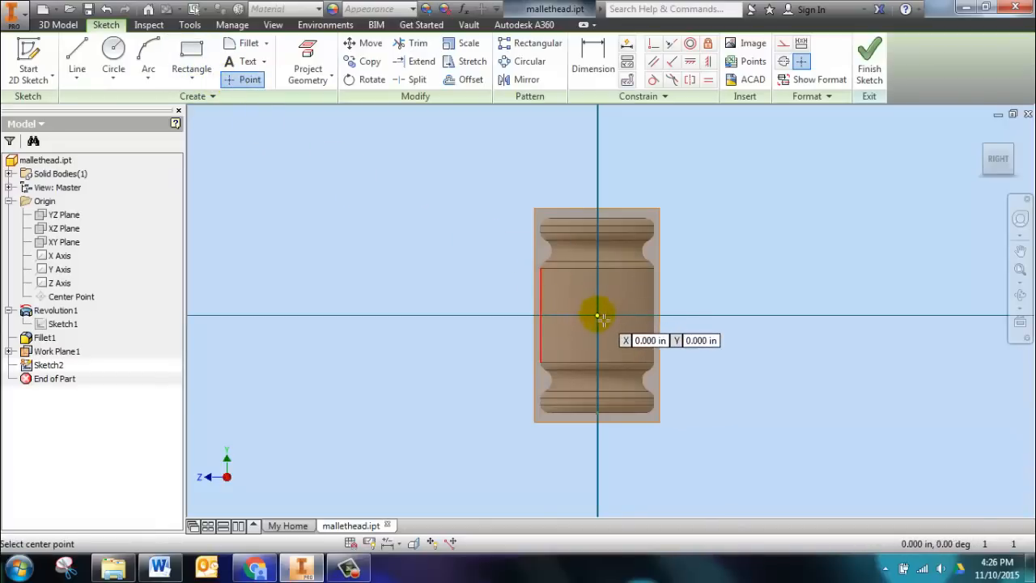
scroll(708, 331, "up", 3)
scroll(702, 327, "down", 3)
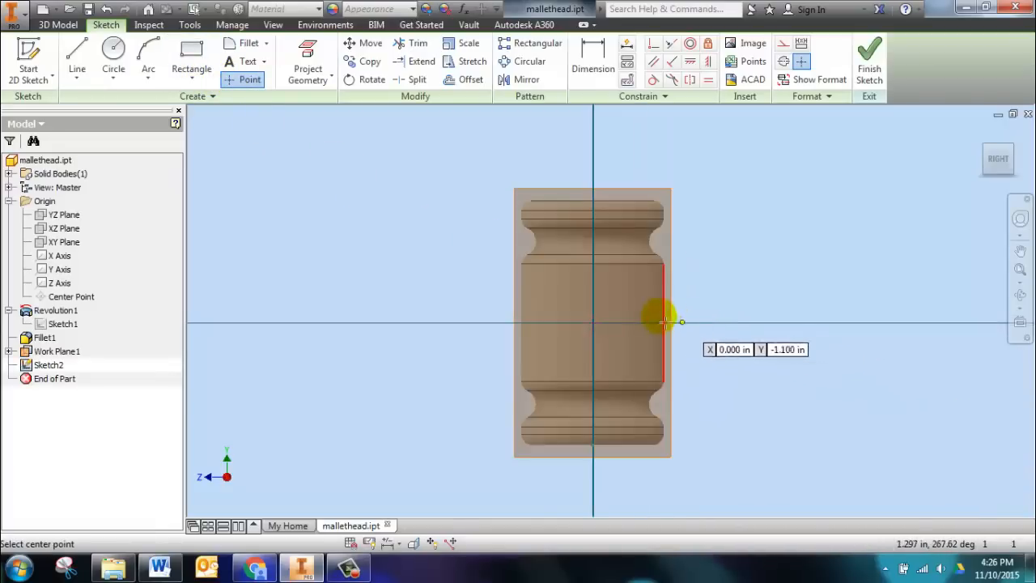
scroll(662, 322, "down", 2)
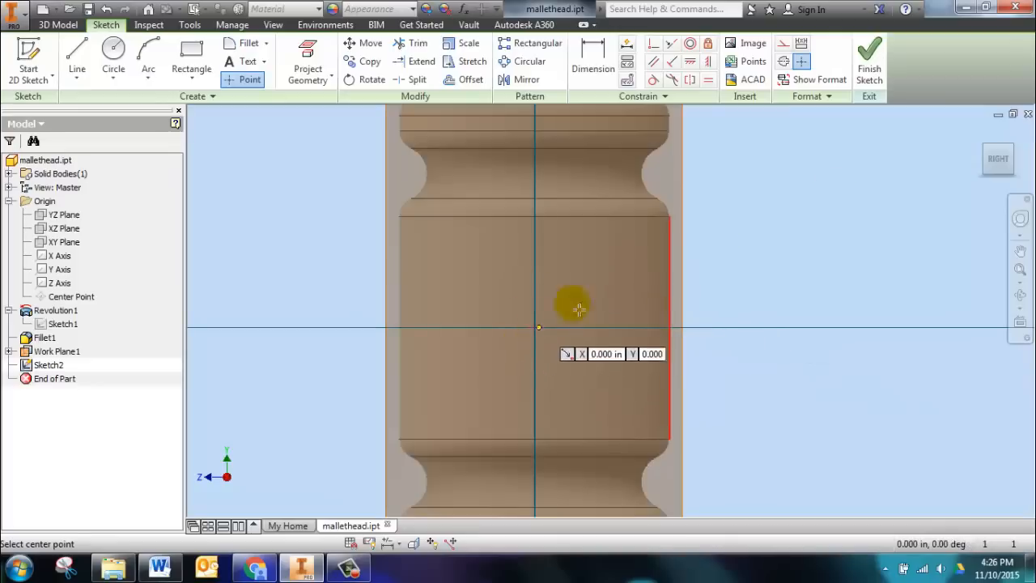
left_click(868, 50)
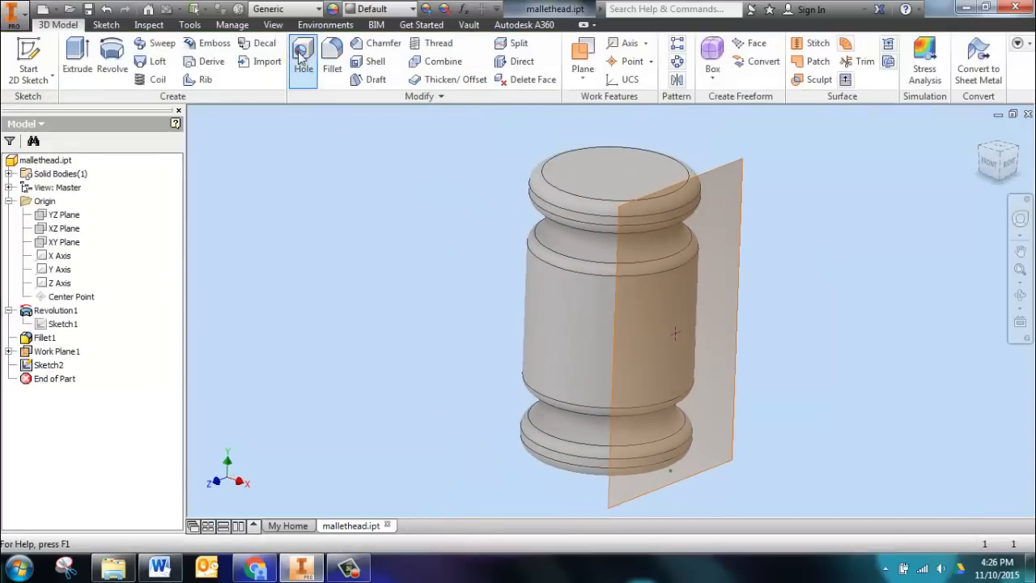
Step: Start a hole at the sketched centre point and switch to the Word instructions to read the hole specifications beside Figure 16
left_click(301, 54)
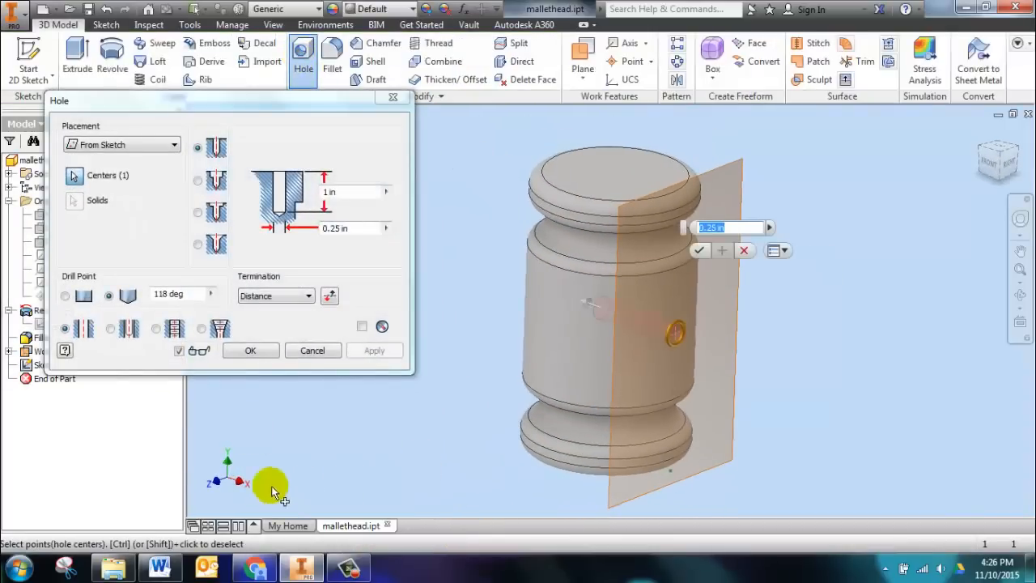
left_click(161, 567)
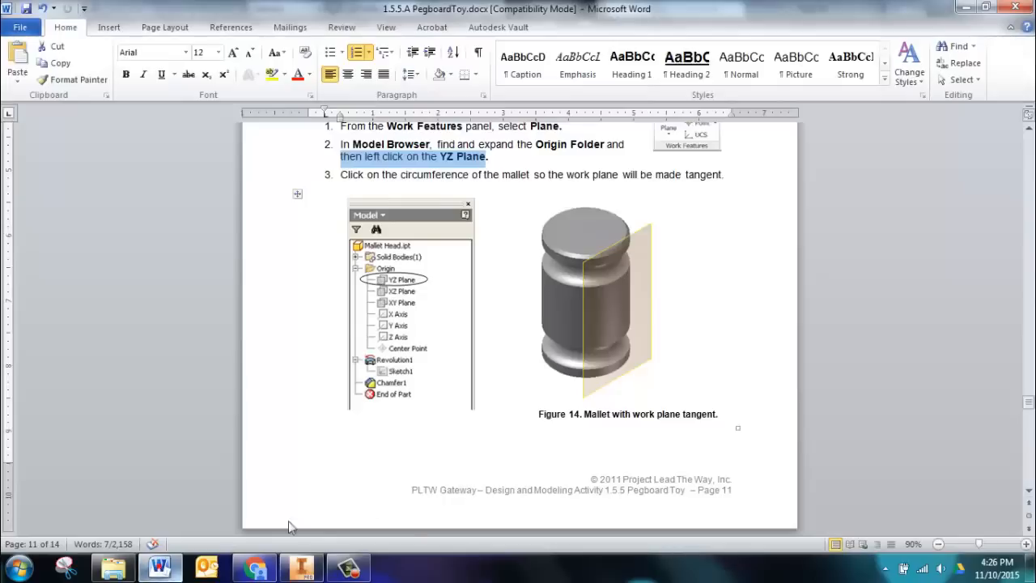
scroll(488, 272, "down", 1)
scroll(487, 272, "down", 12)
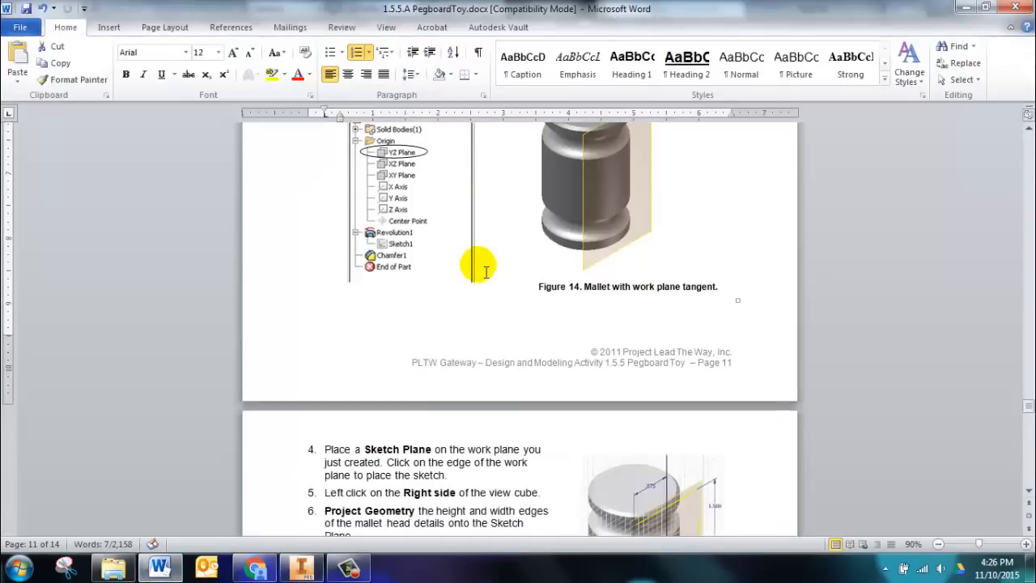
scroll(483, 267, "down", 6)
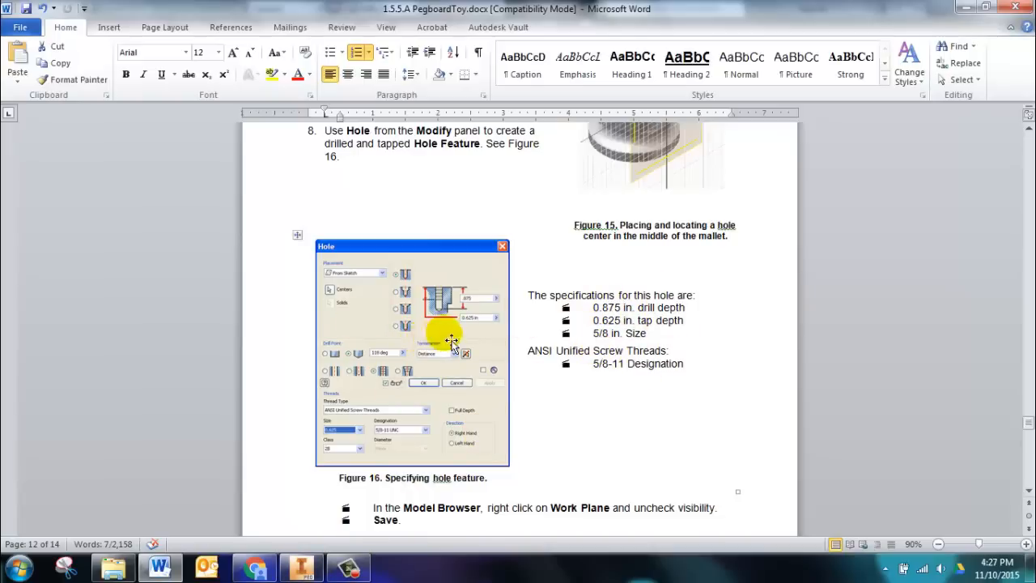
Step: Switch back to Inventor and make the hole a tapped one with thread size 0.625
left_click(297, 568)
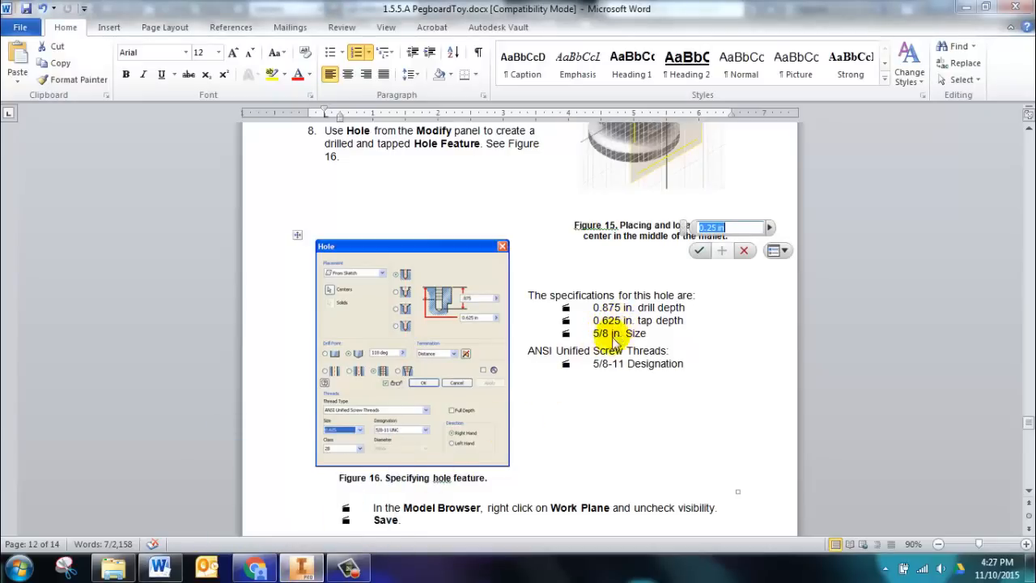
left_click(312, 568)
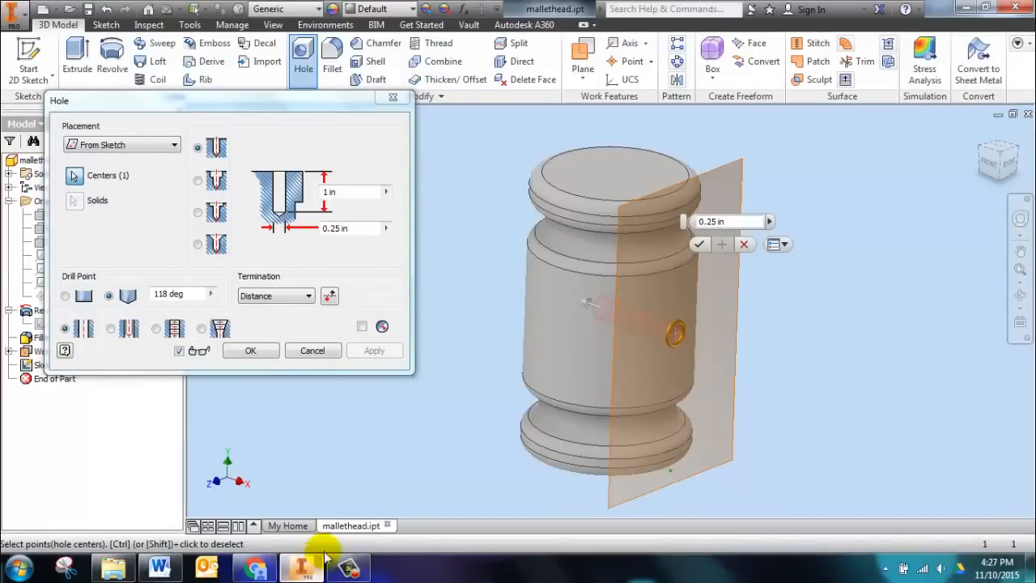
left_click(158, 330)
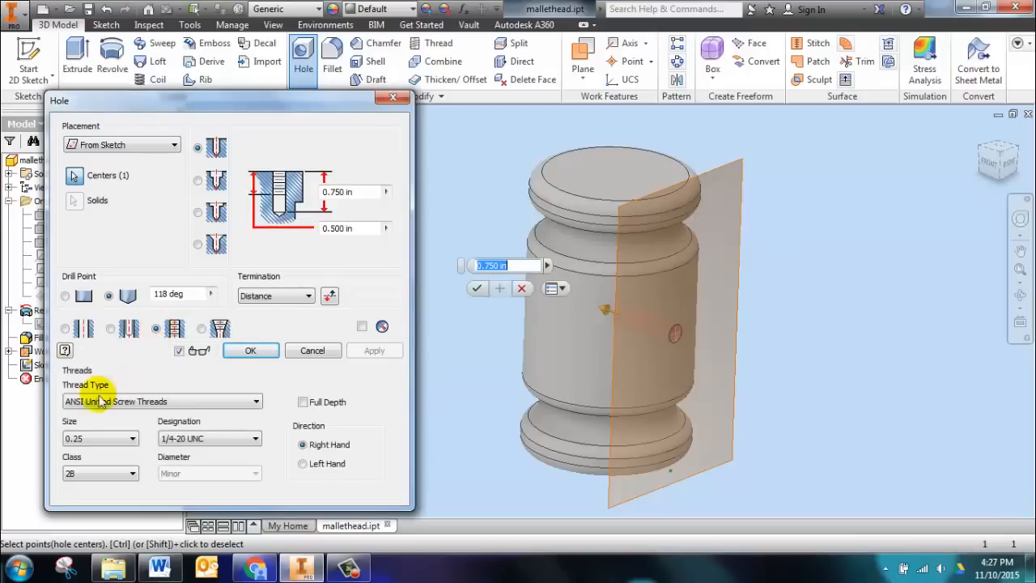
left_click(128, 438)
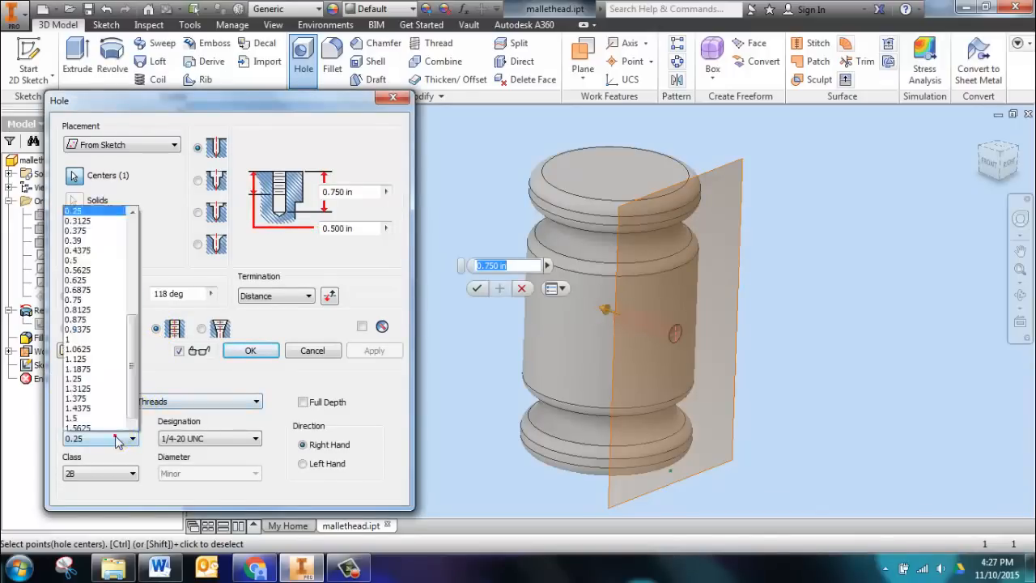
left_click_drag(138, 331, 134, 309)
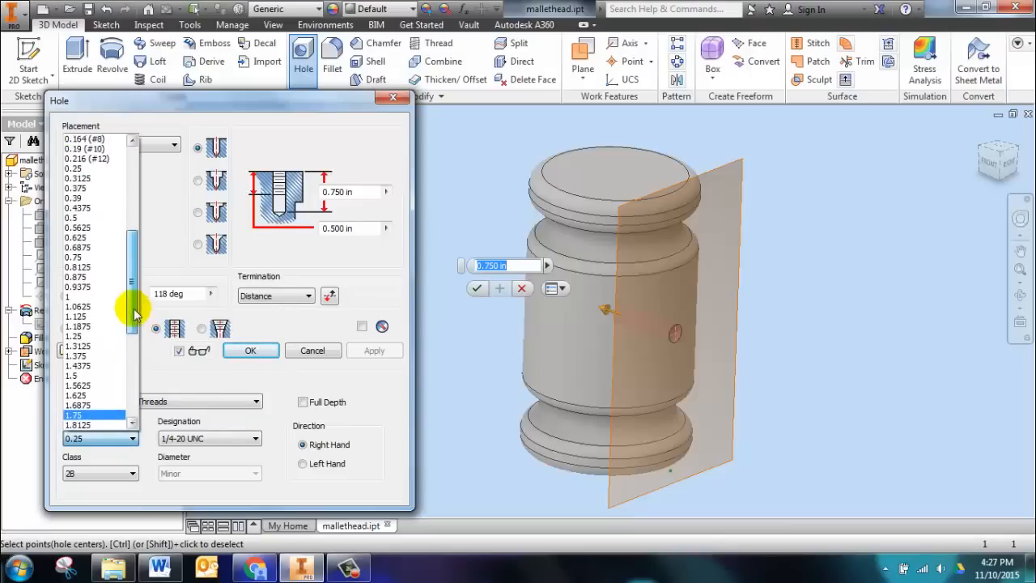
left_click(101, 237)
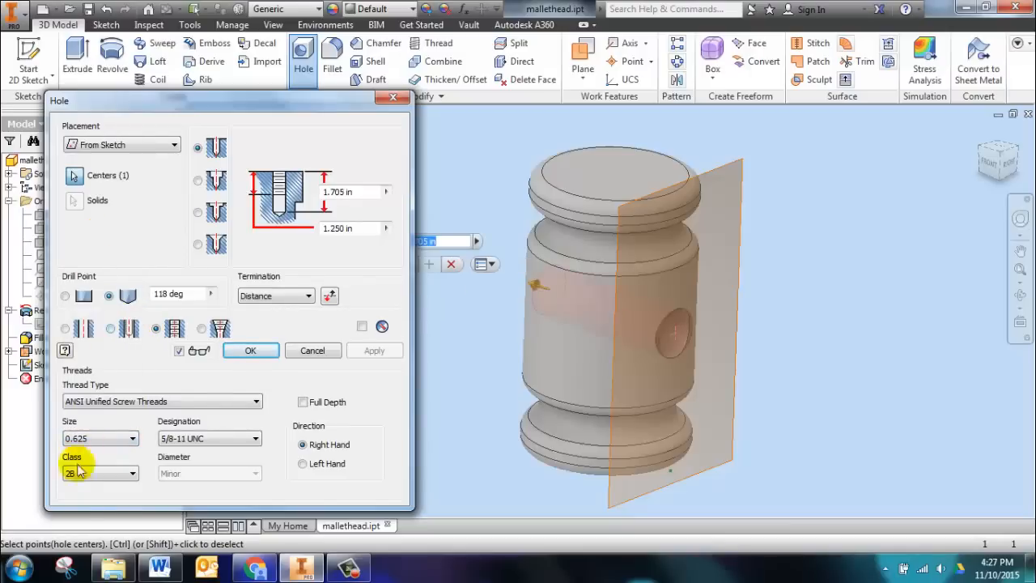
Step: Check the required depths in the Word instructions, and in Inventor set the tap depth to .625 and the drill depth to .875
mouse_move(160, 573)
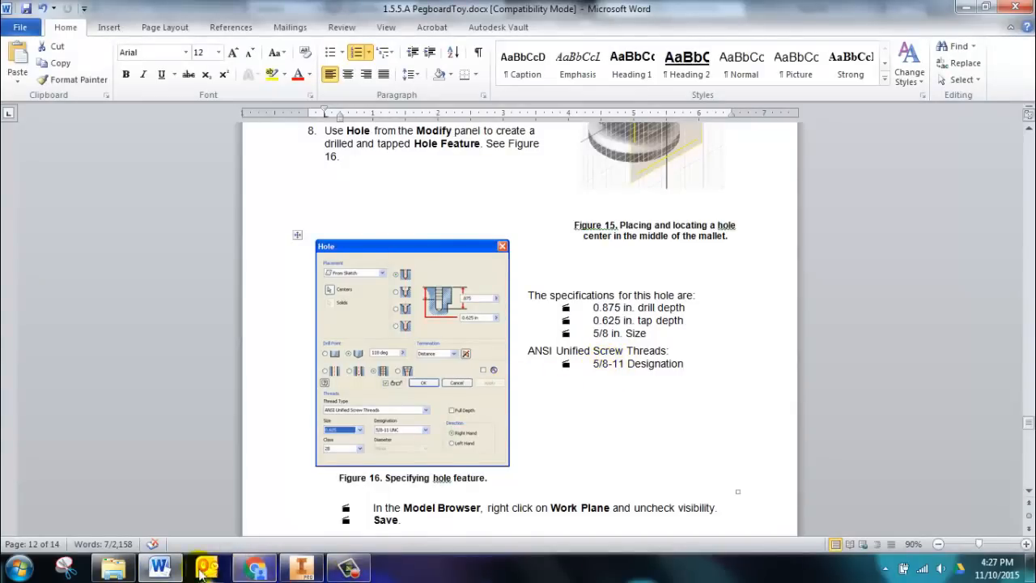
left_click(297, 564)
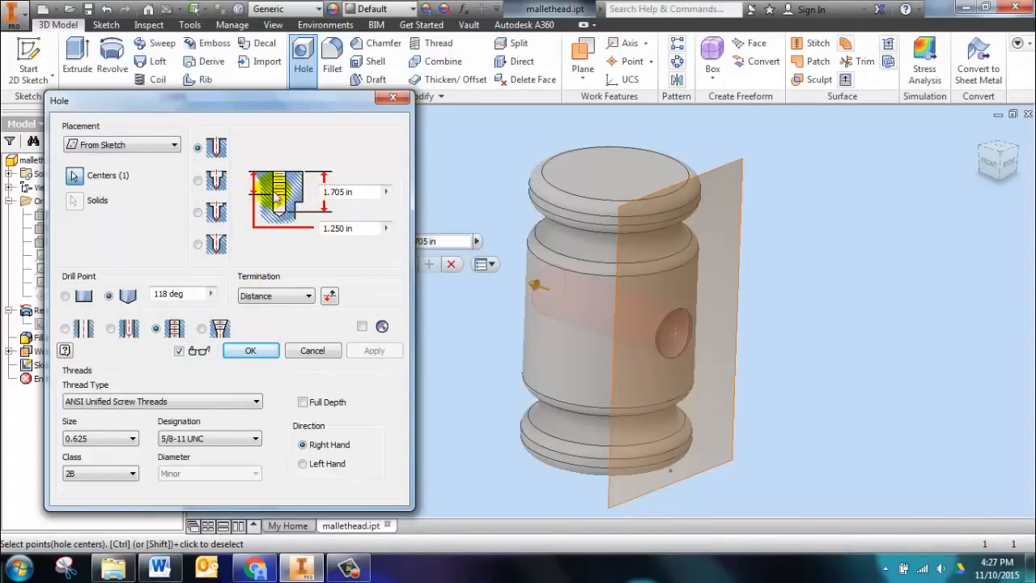
left_click(346, 227)
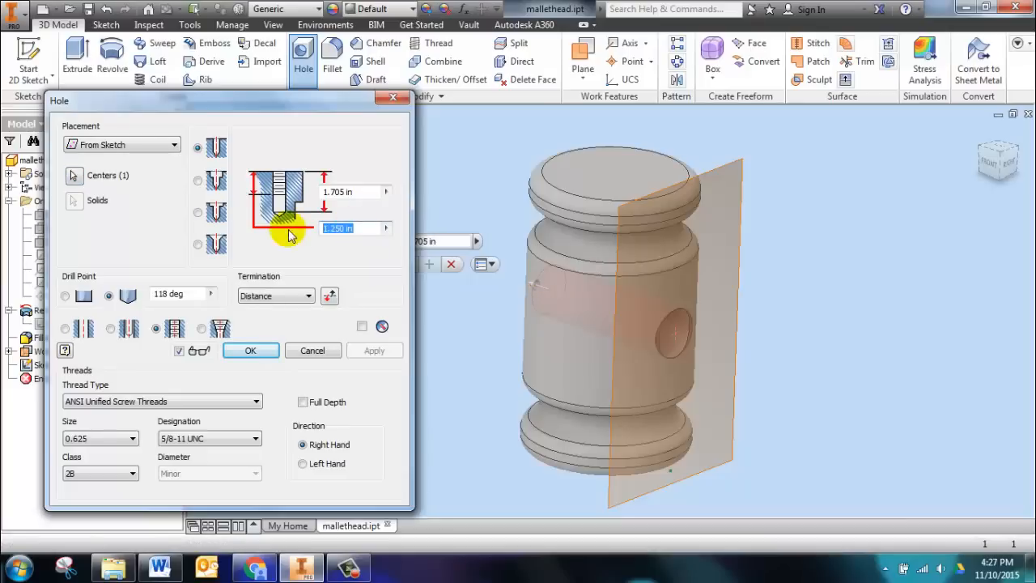
type(".625")
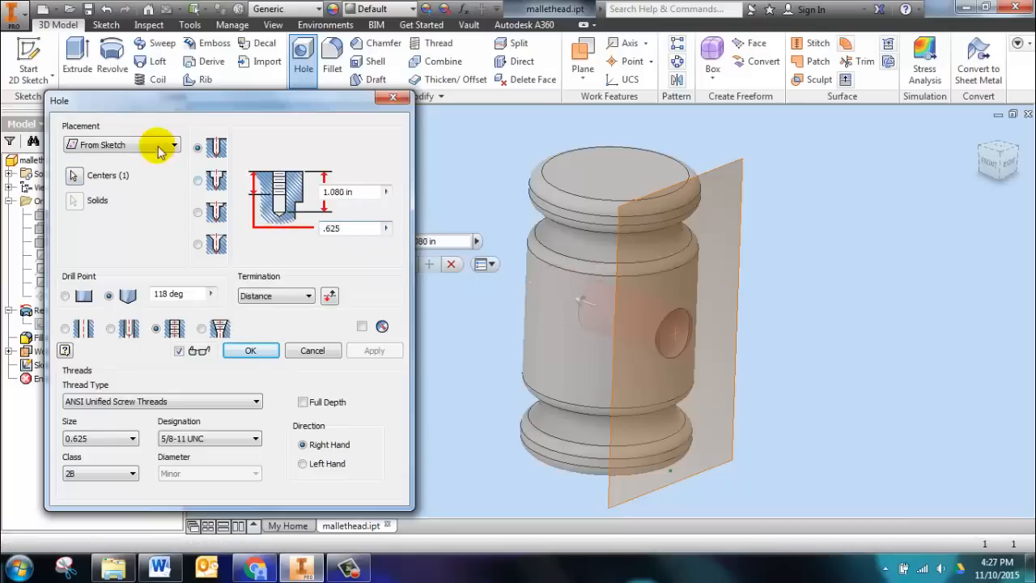
left_click(350, 194)
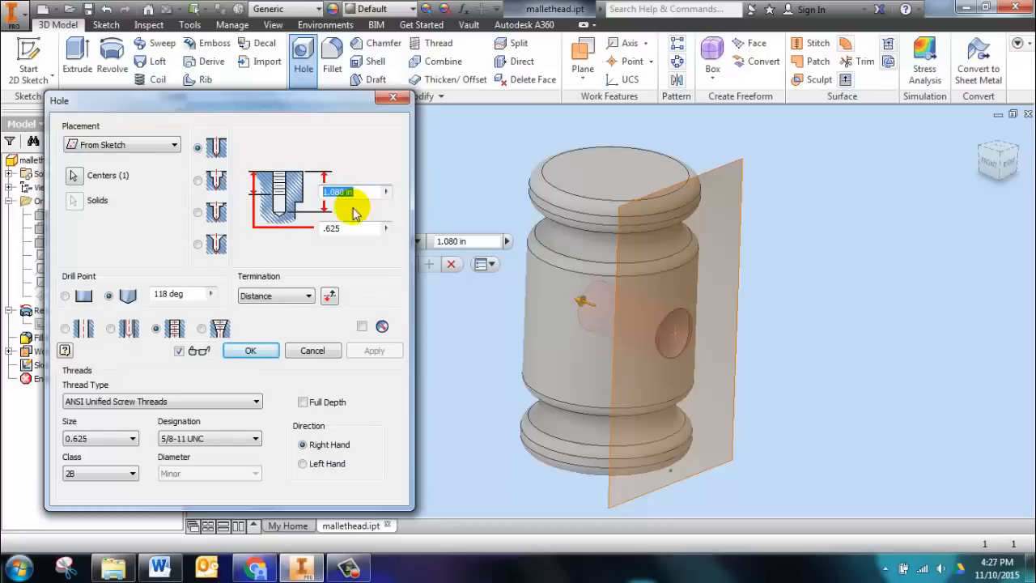
type(".875")
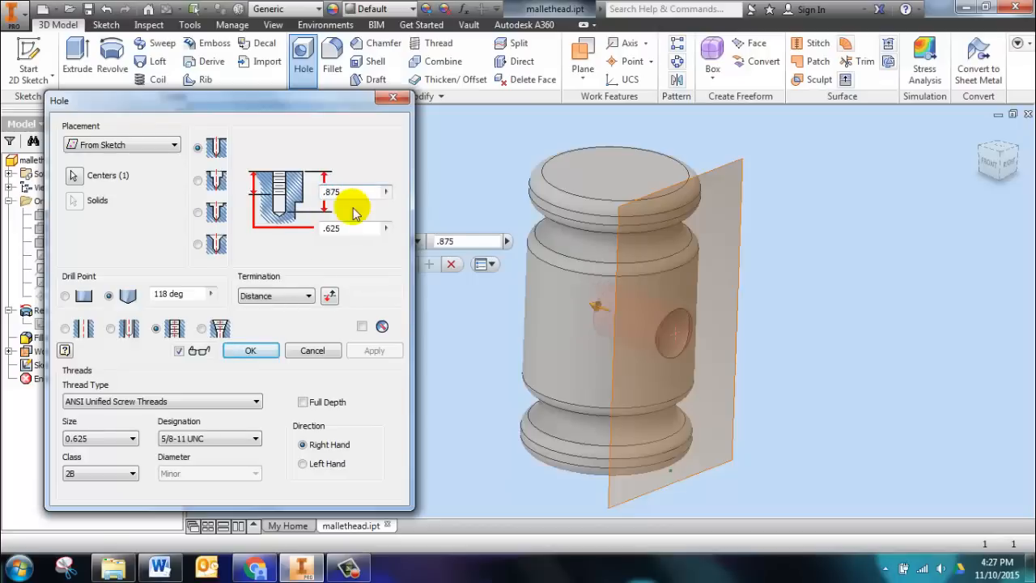
Step: Check the hole settings against the Word specifications, and create the tapped hole in the mallet head in Inventor
left_click(160, 567)
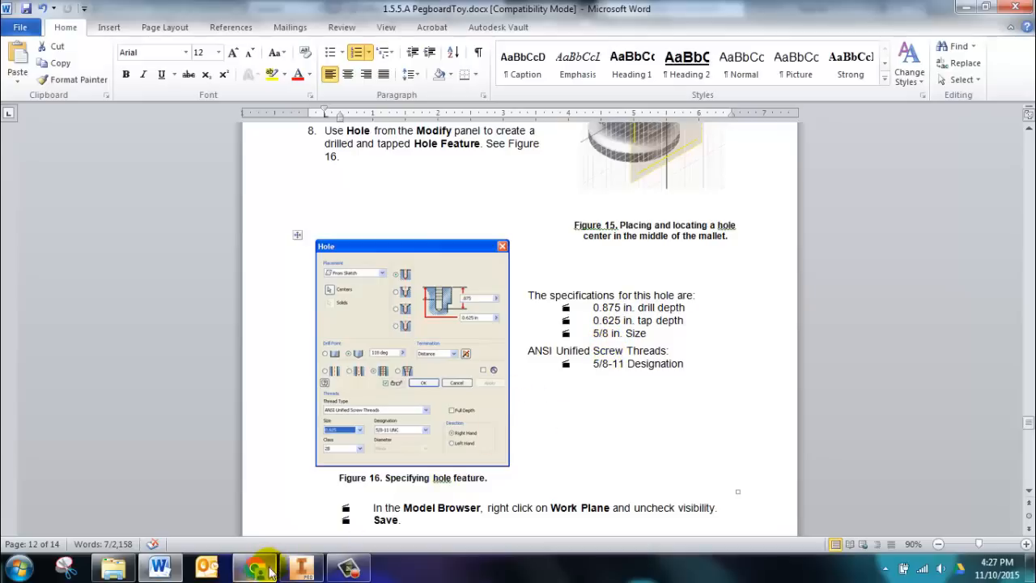
left_click(300, 567)
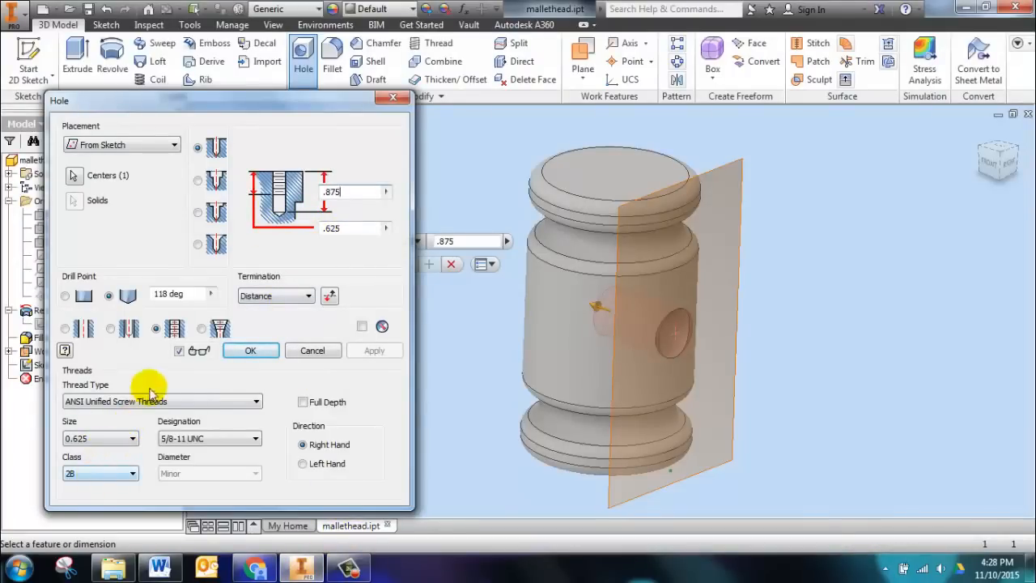
left_click(253, 351)
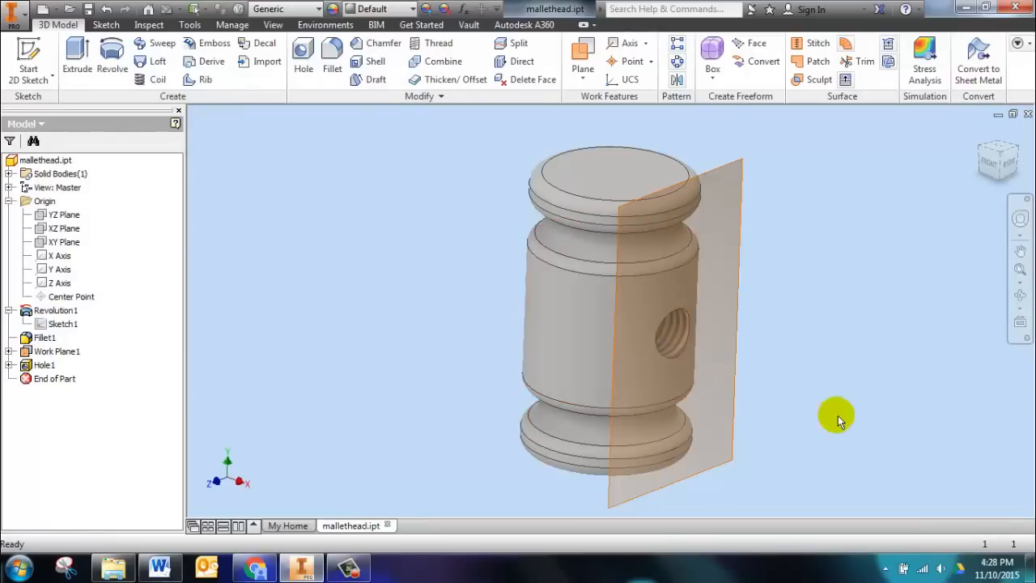
Step: Inspect the threaded hole, hide the tangent work plane, and close the mallet head part
scroll(689, 361, "up", 5)
scroll(685, 356, "down", 6)
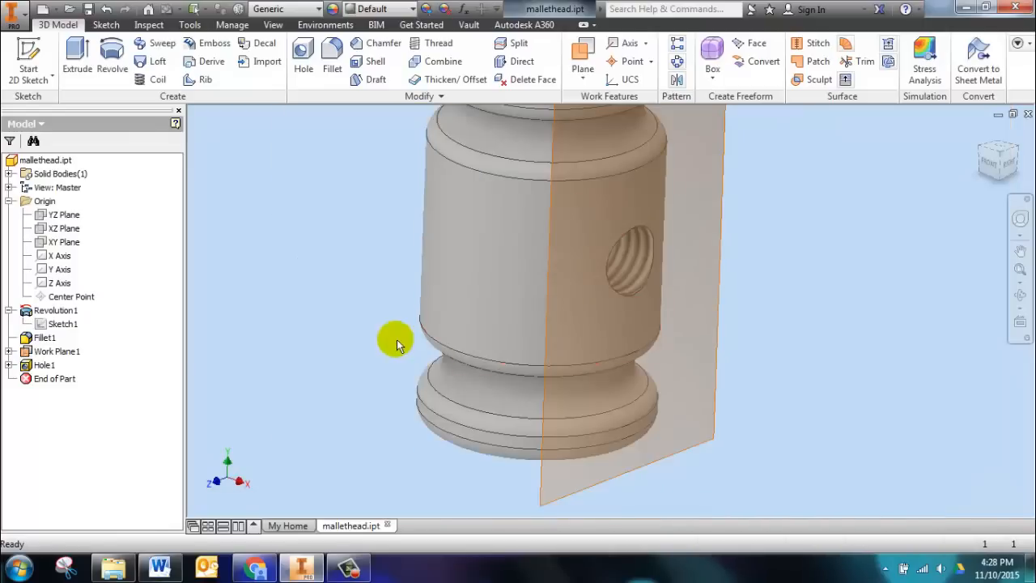
scroll(677, 270, "up", 6)
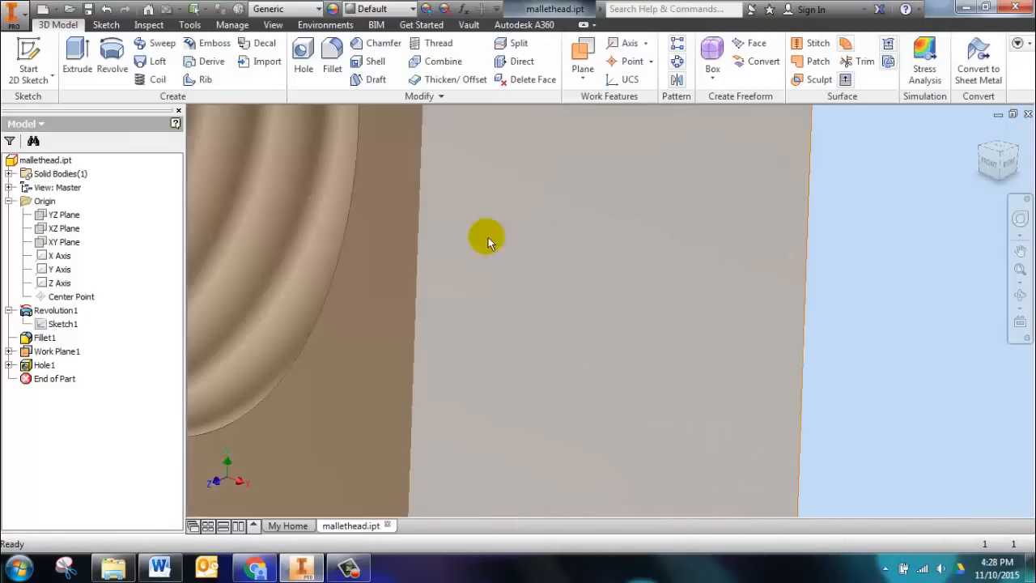
scroll(315, 239, "down", 6)
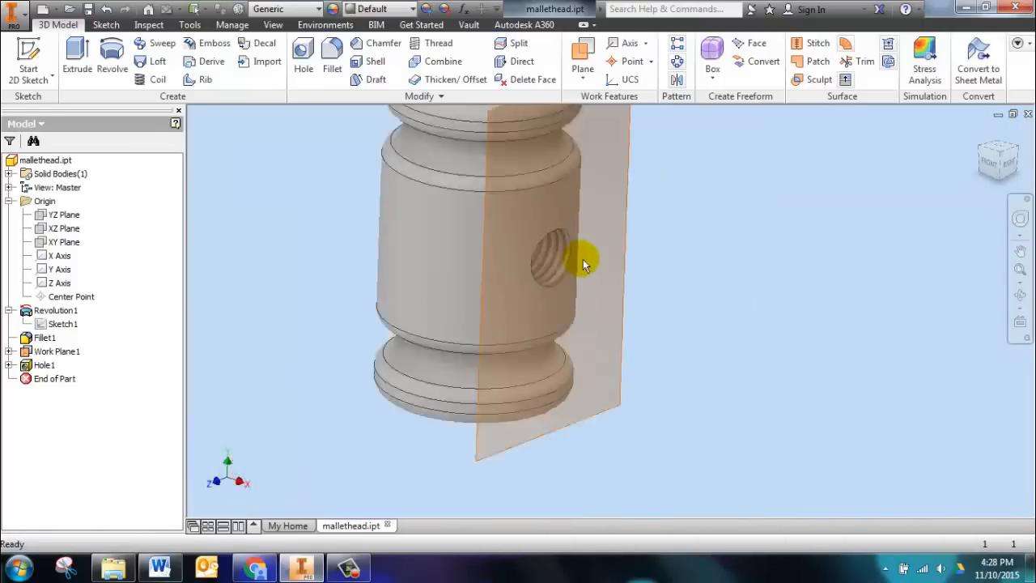
scroll(609, 280, "down", 3)
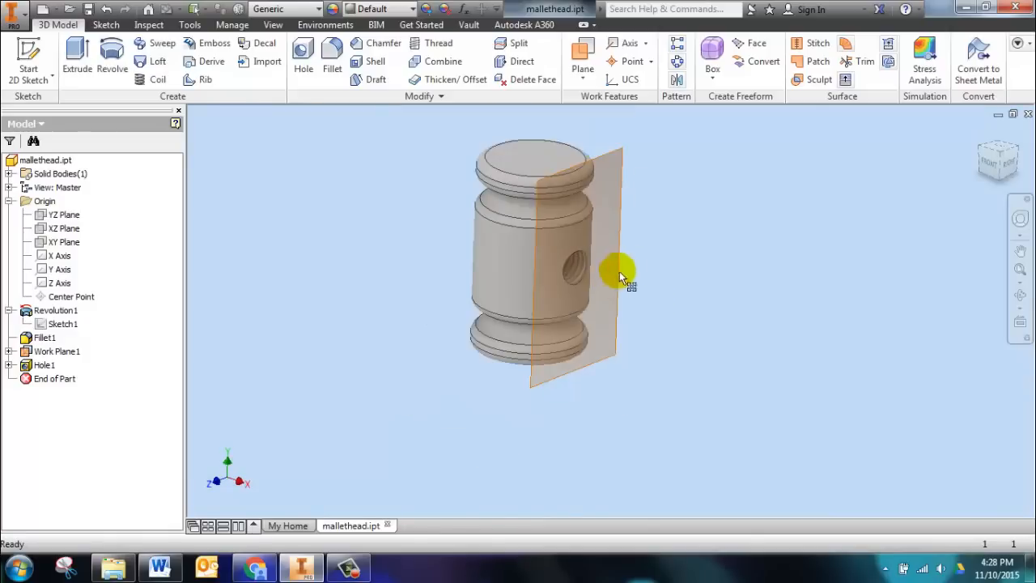
right_click(45, 353)
left_click(81, 367)
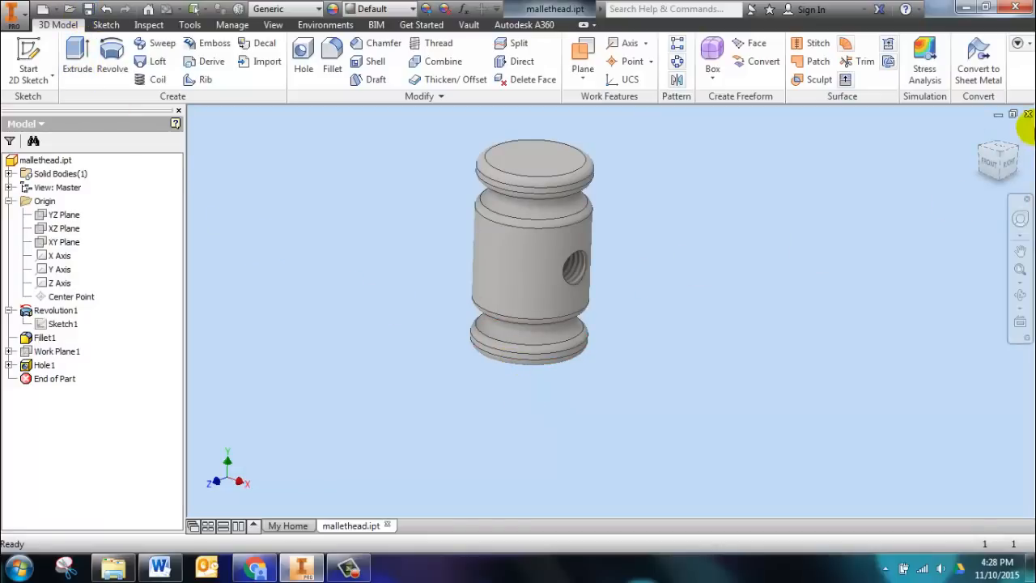
left_click(1026, 114)
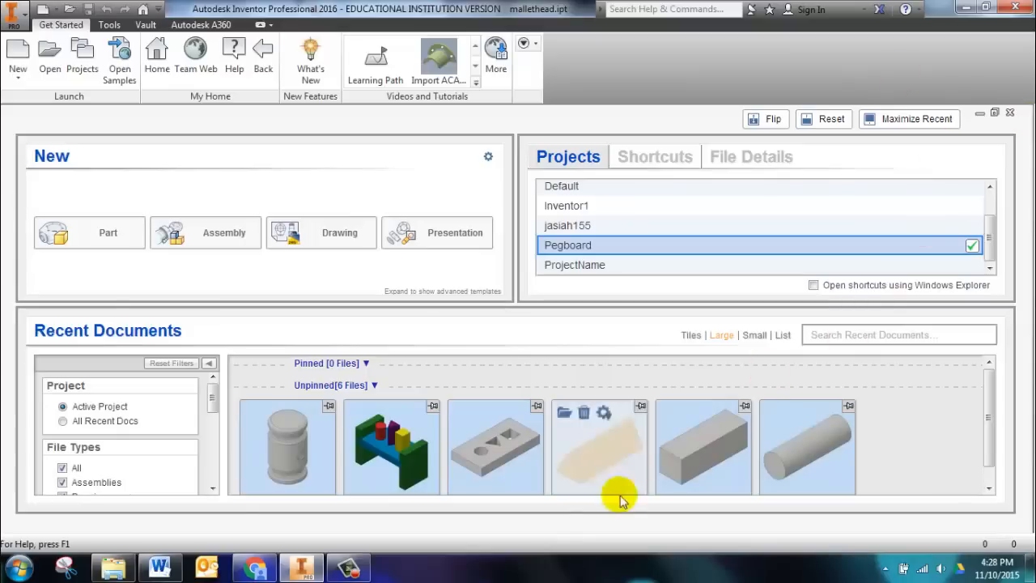
left_click(349, 569)
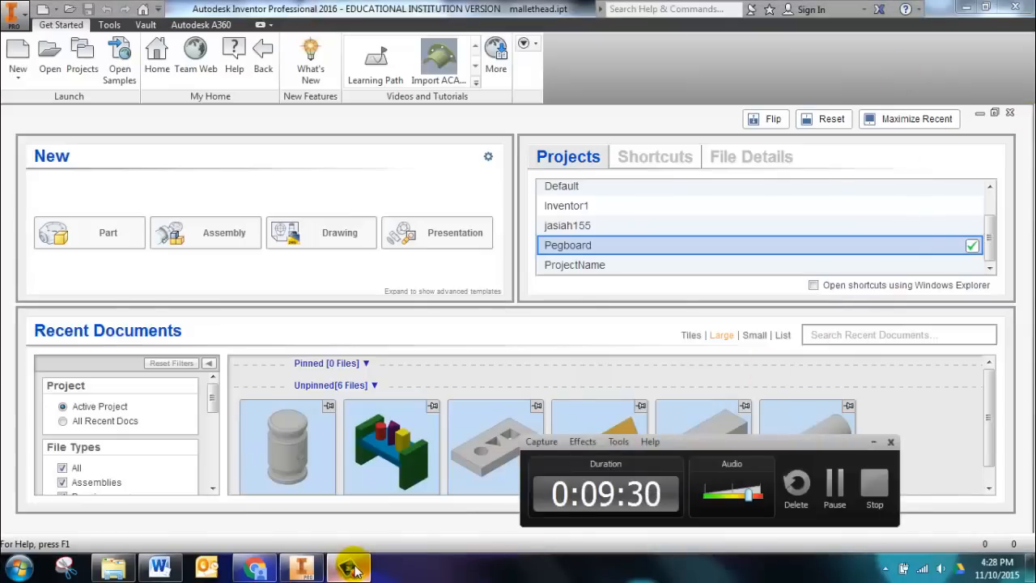